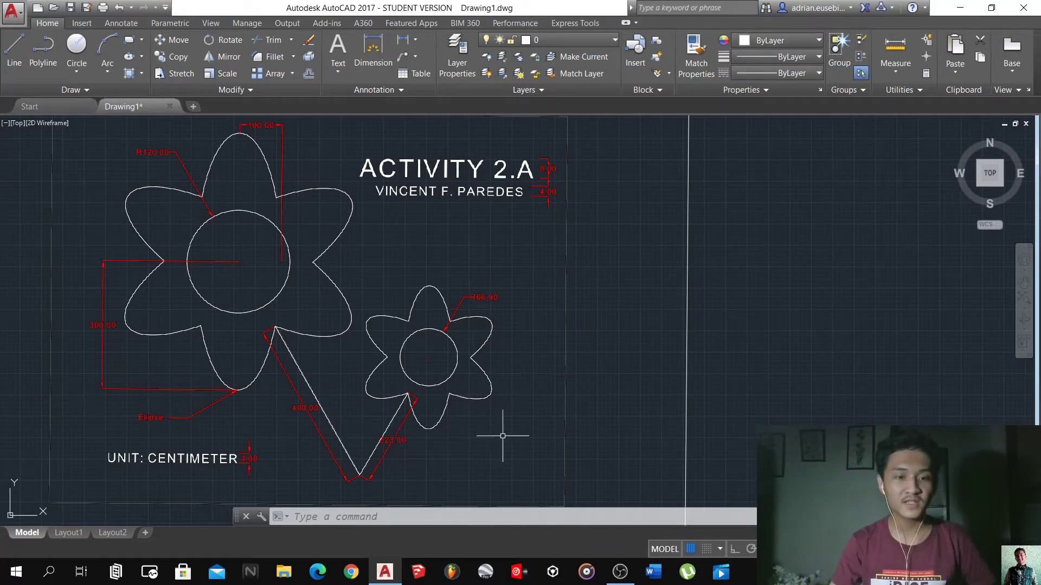
Pan the view right to bring empty space beside the Activity 2.A reference into view
text(p)
key(Return)
drag(567, 367, 428, 365)
key(Escape)
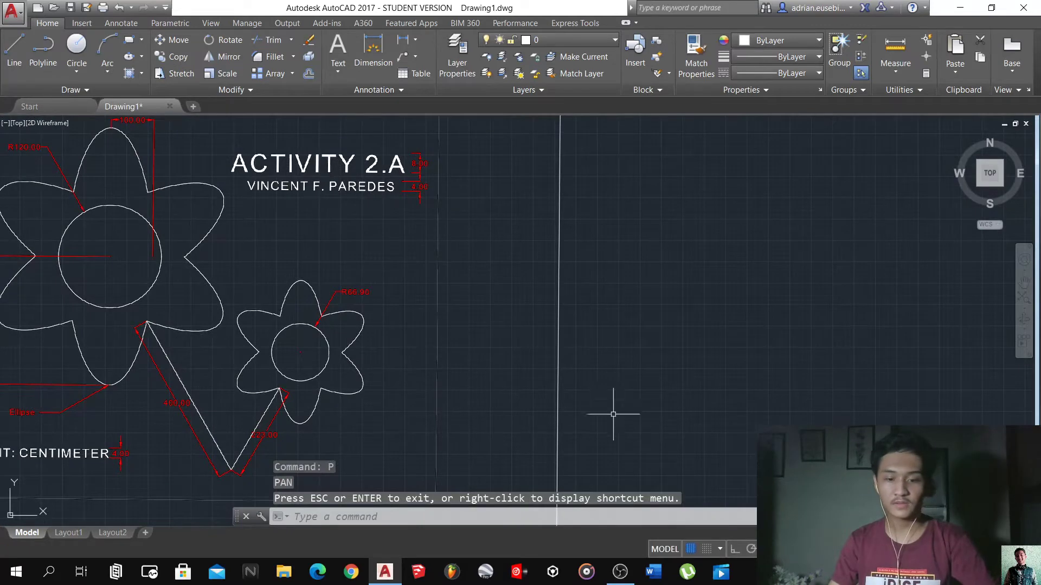
text(l)
key(Return)
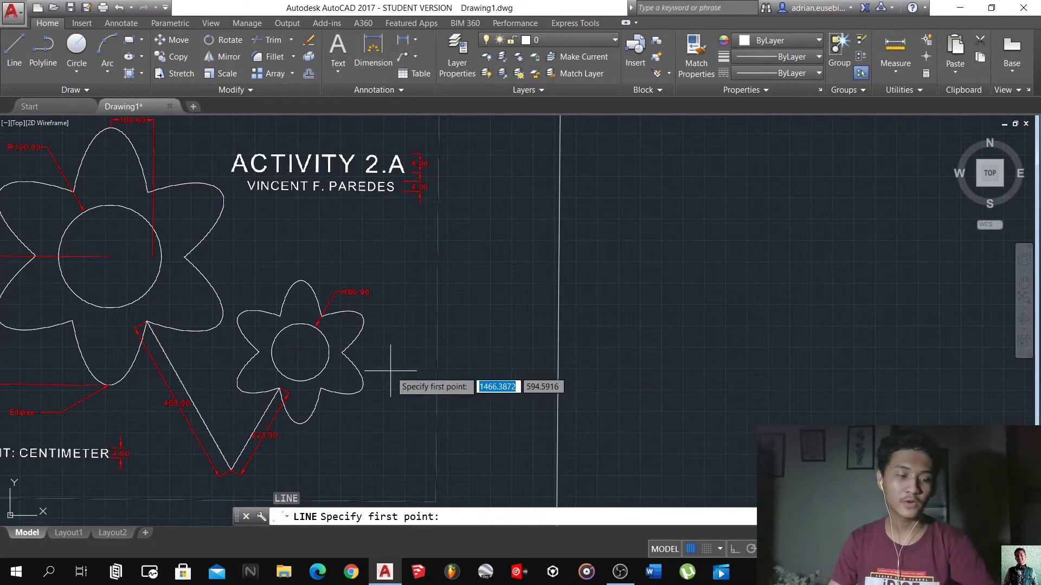
key(Escape)
key(Escape)
scroll(125, 245, down, 2)
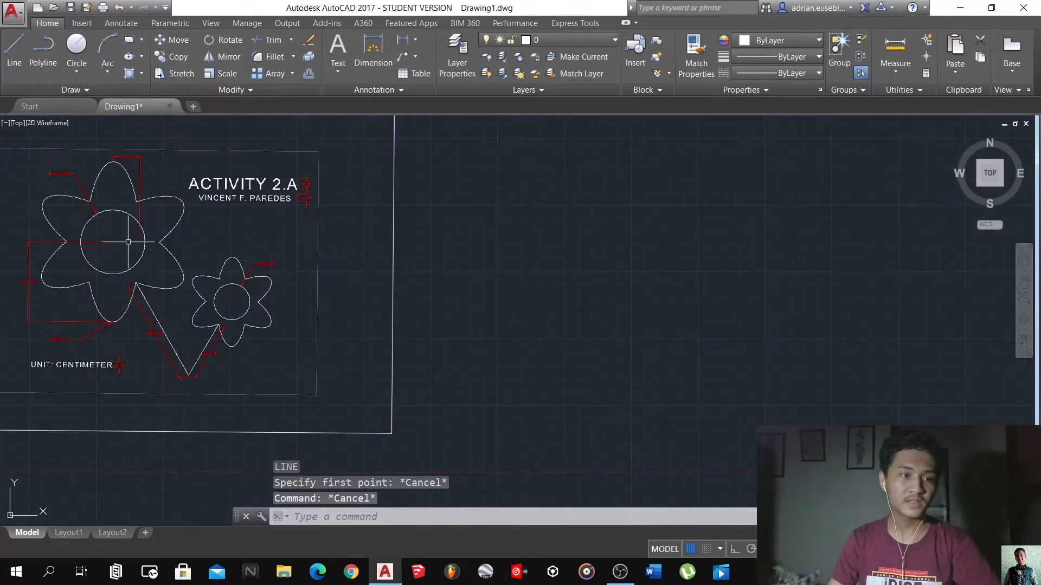
scroll(195, 255, down, 2)
scroll(342, 266, up, 3)
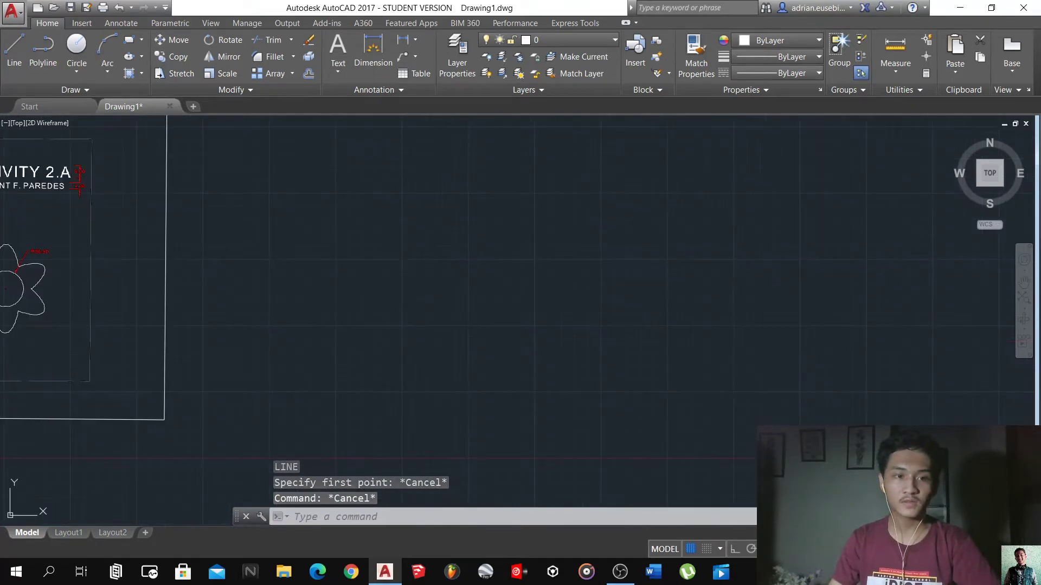
Draw a circle of radius 120 centred in the empty space
text(c)
key(Return)
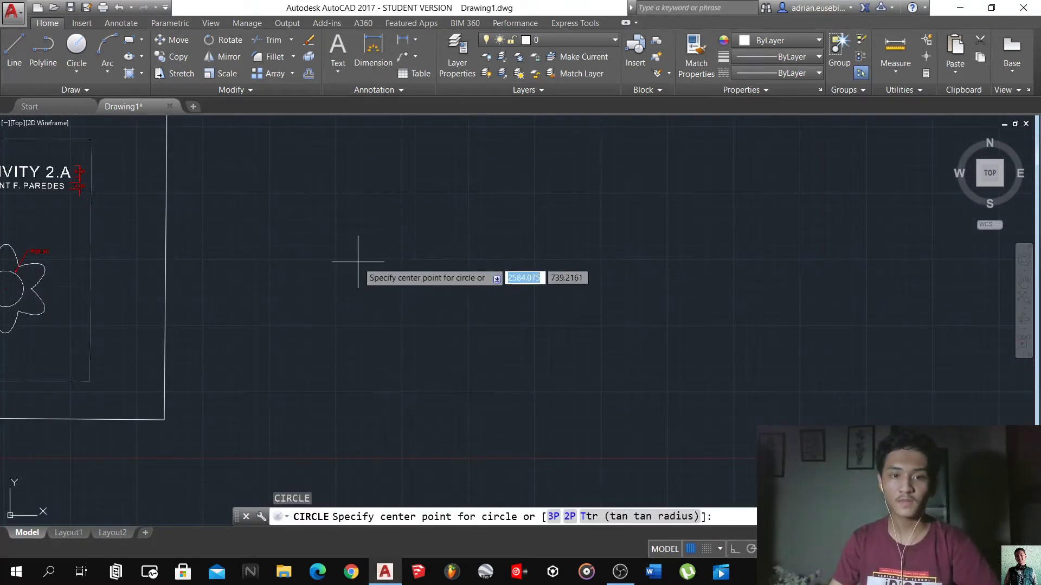
click(358, 258)
text(120)
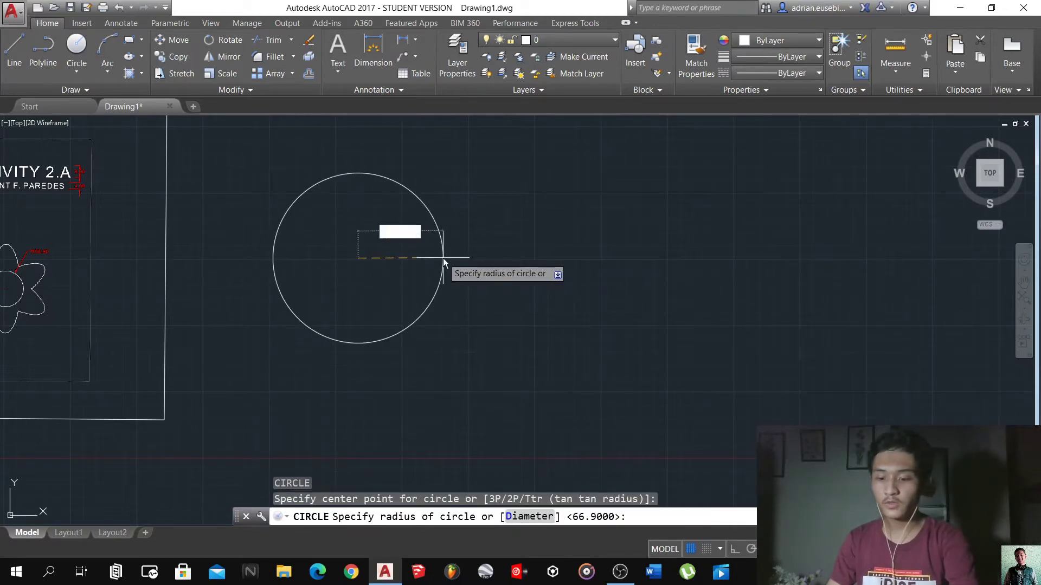
key(Return)
scroll(412, 274, down, 3)
scroll(421, 275, up, 6)
scroll(423, 273, down, 4)
scroll(500, 267, up, 2)
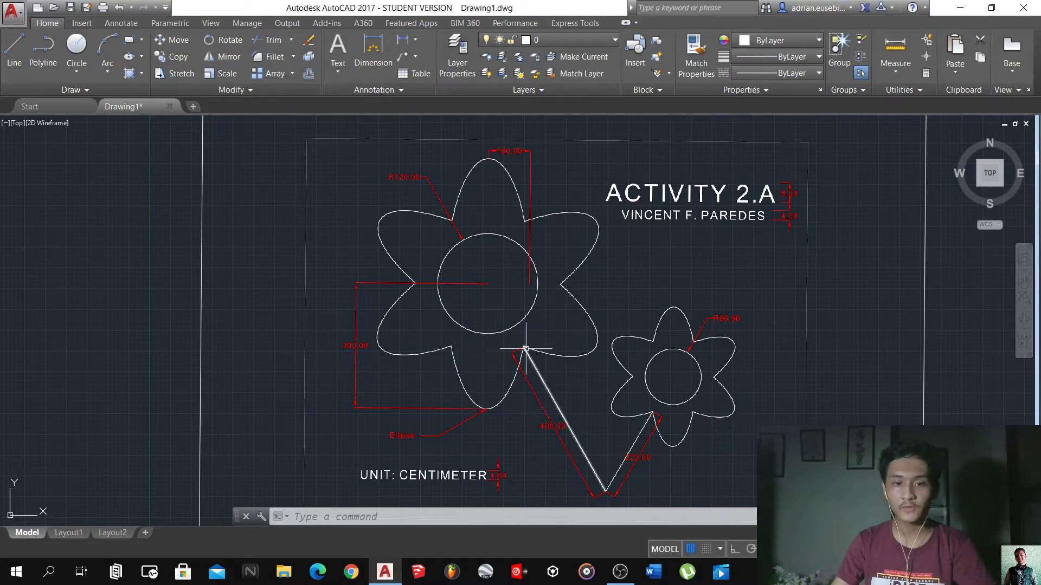
With Ortho on, draw a 175-long horizontal line right of the circle
scroll(412, 379, down, 4)
scroll(605, 395, up, 5)
scroll(656, 384, down, 7)
scroll(656, 384, up, 4)
scroll(532, 420, up, 2)
scroll(609, 421, down, 4)
scroll(595, 395, up, 4)
key(Return)
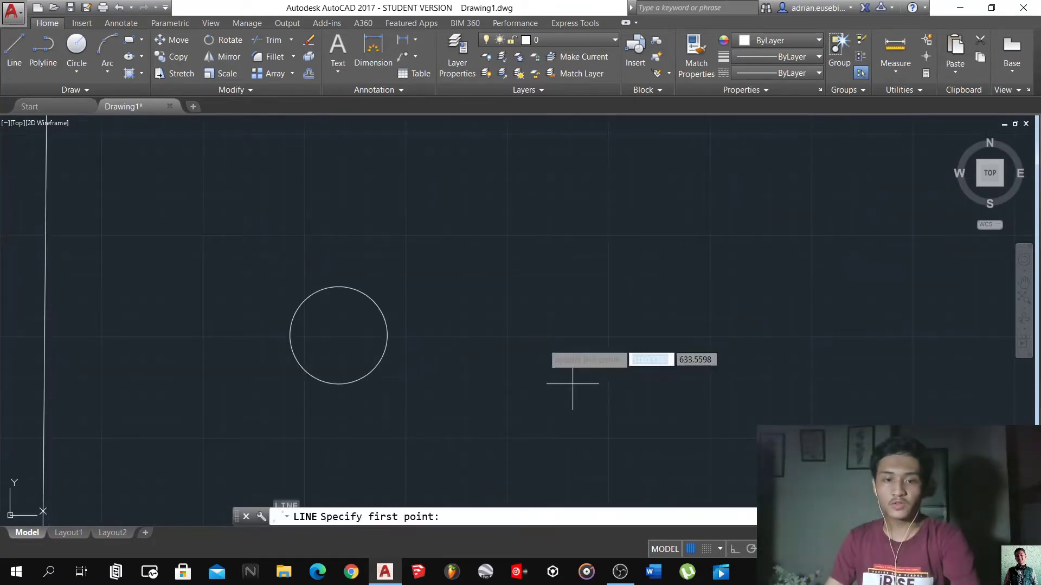
key(F8)
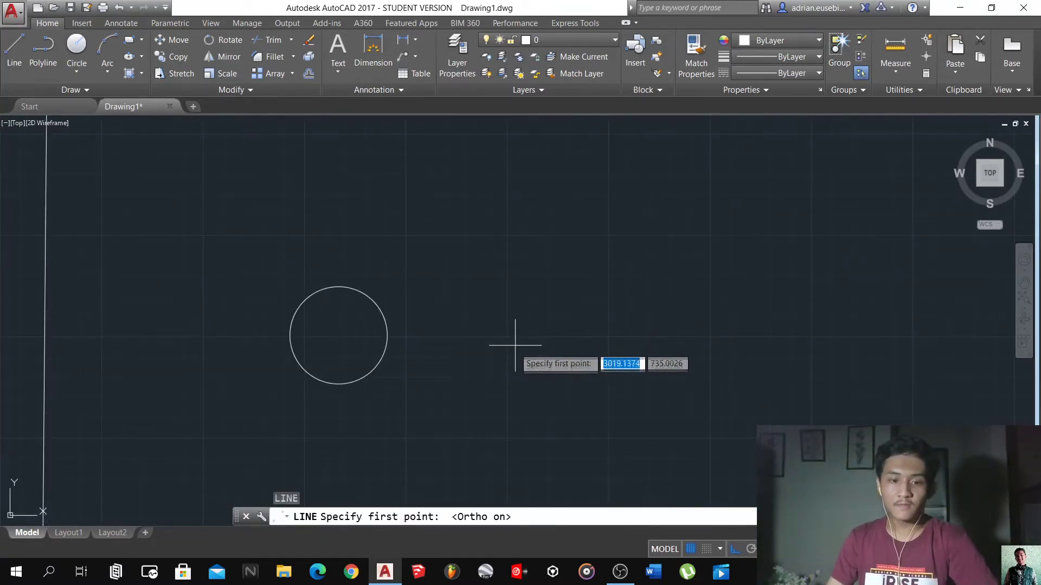
click(507, 342)
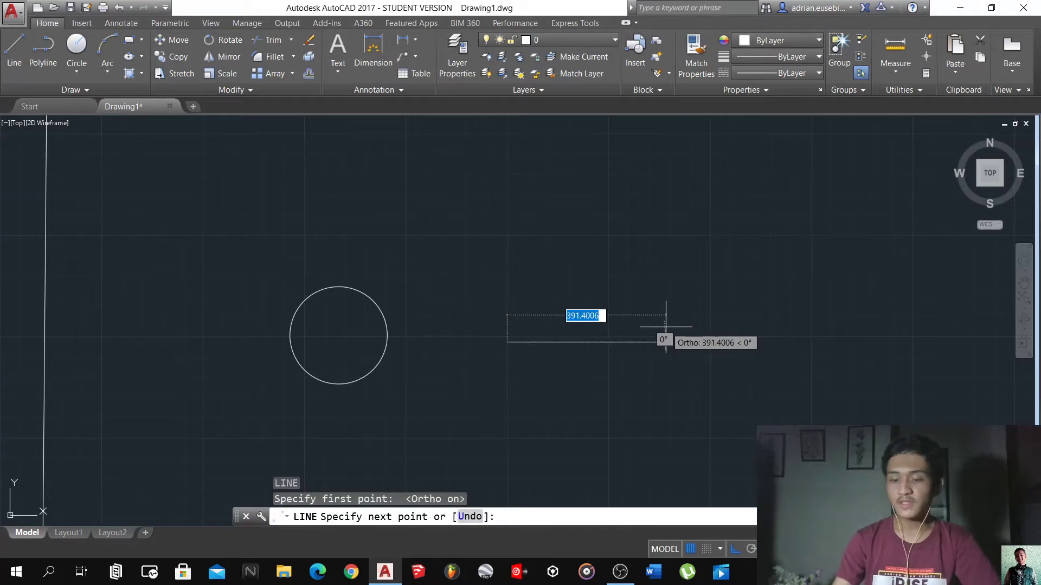
text(175)
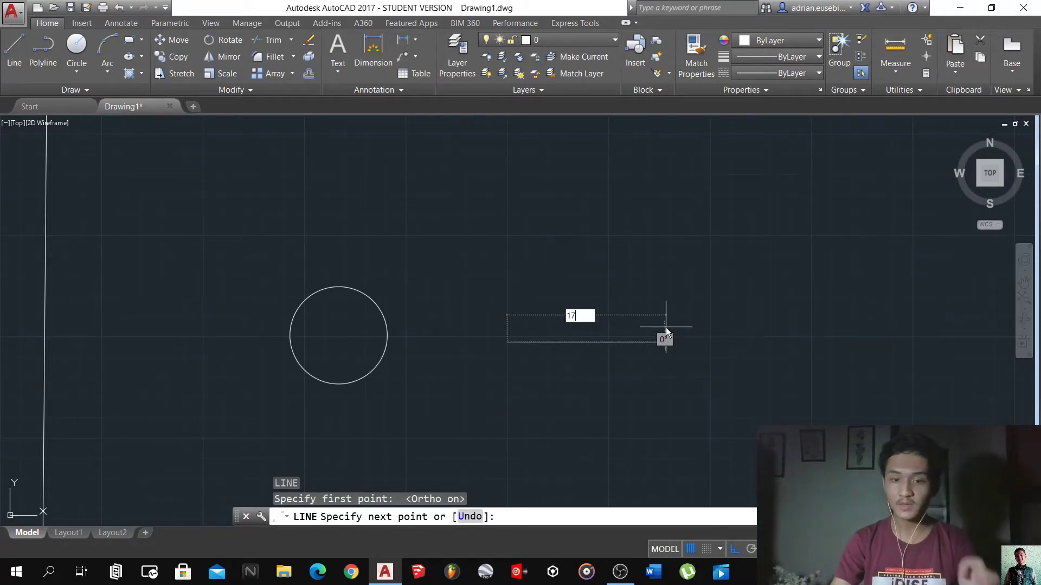
key(Return)
key(Return)
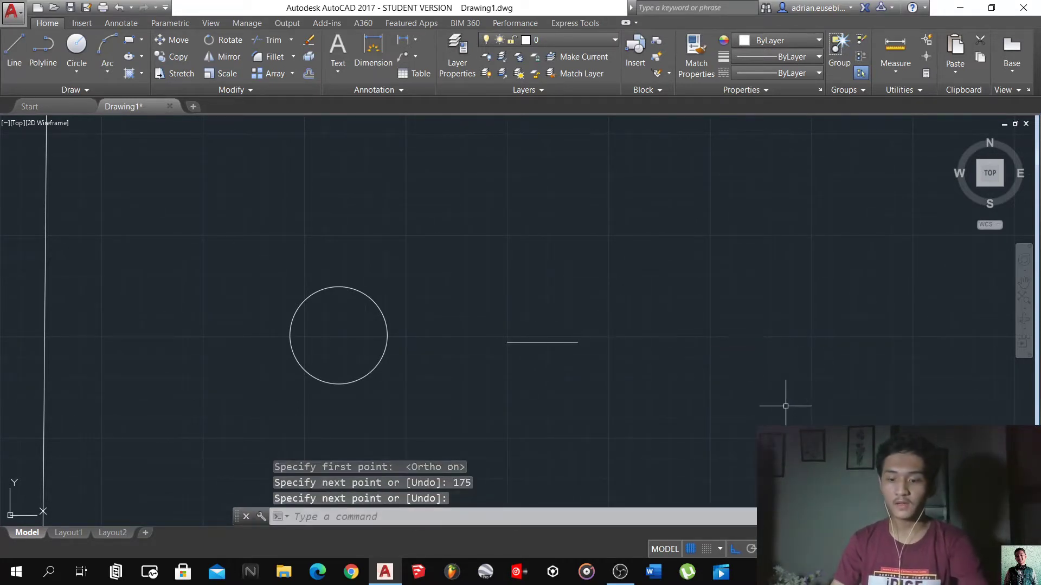
Draw a 300-long vertical line
key(Return)
click(700, 399)
text(00)
key(Return)
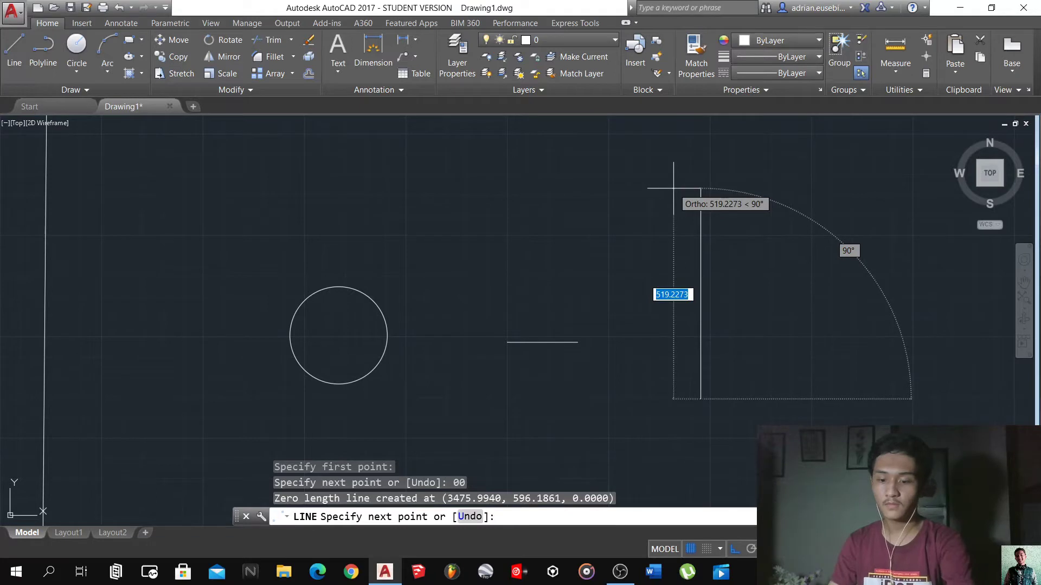
text(300)
key(Return)
key(Escape)
Move the vertical line so its midpoint sits on the horizontal line's midpoint
click(783, 304)
click(673, 297)
text(M)
key(Return)
click(701, 339)
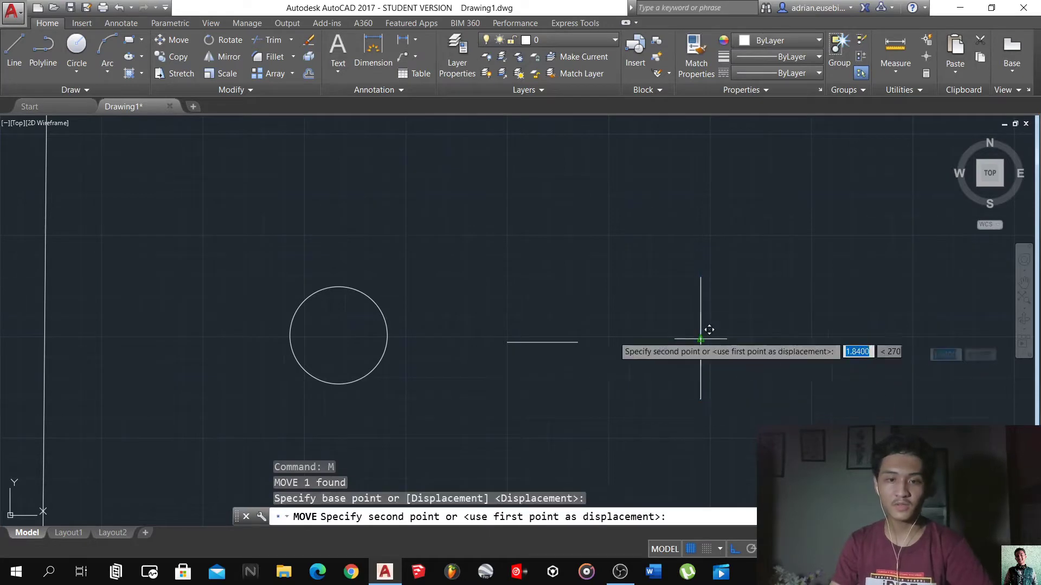
click(542, 342)
scroll(553, 345, down, 4)
scroll(575, 358, up, 3)
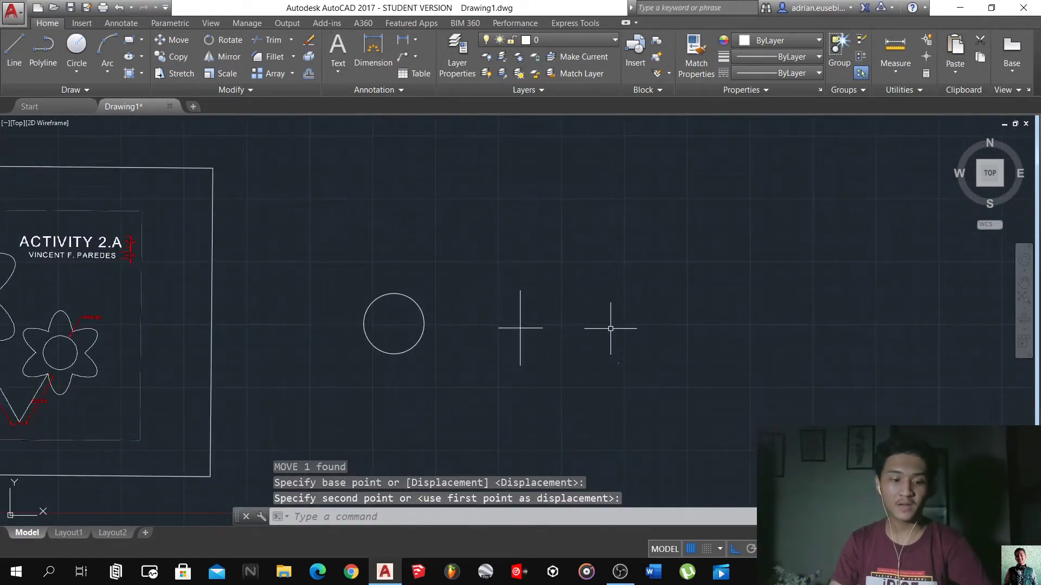
text(EL)
key(Return)
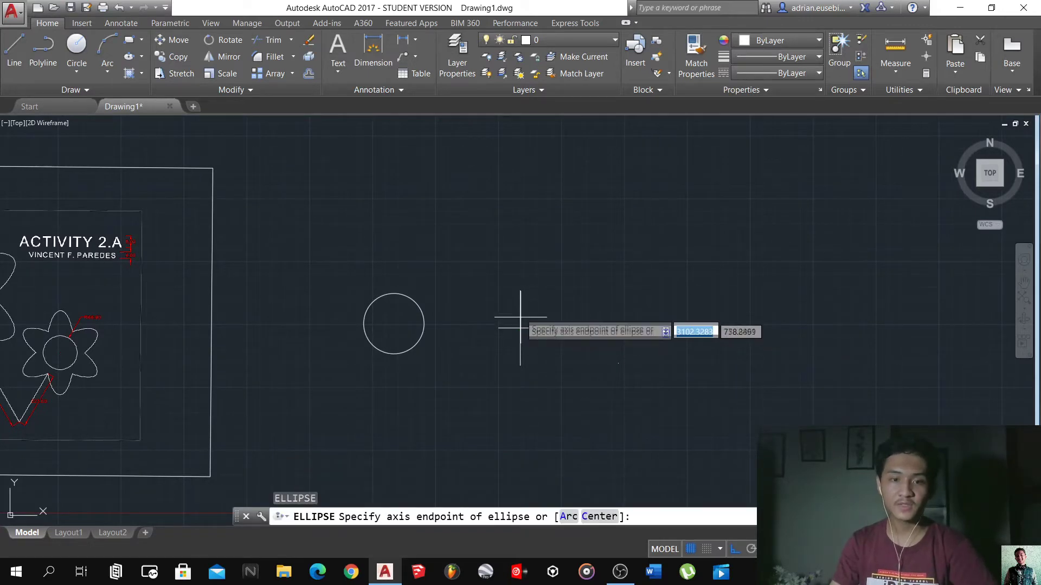
Draw an ellipse through the cross's line ends, then erase both construction lines
click(520, 290)
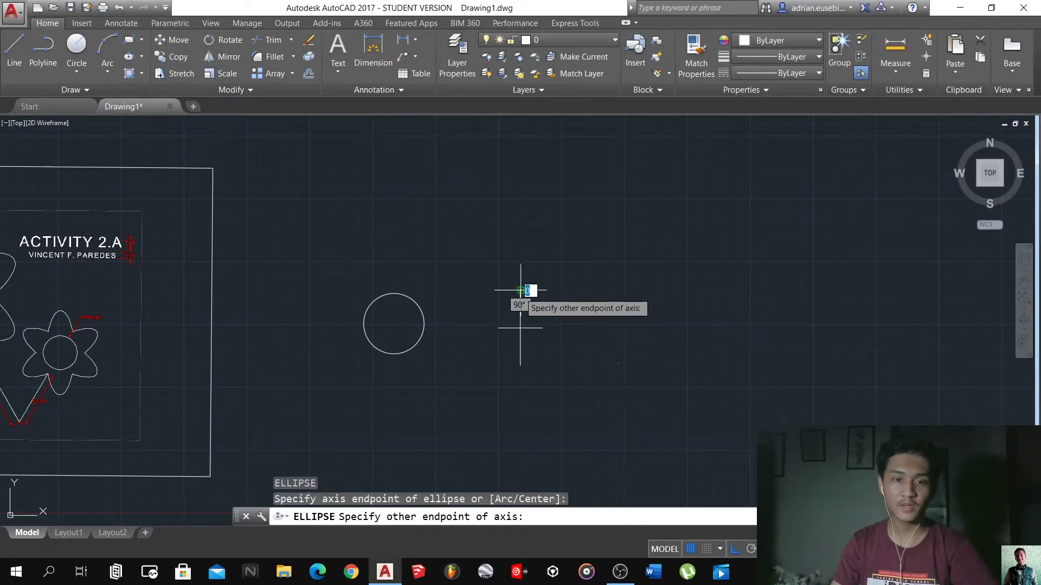
click(520, 366)
click(543, 329)
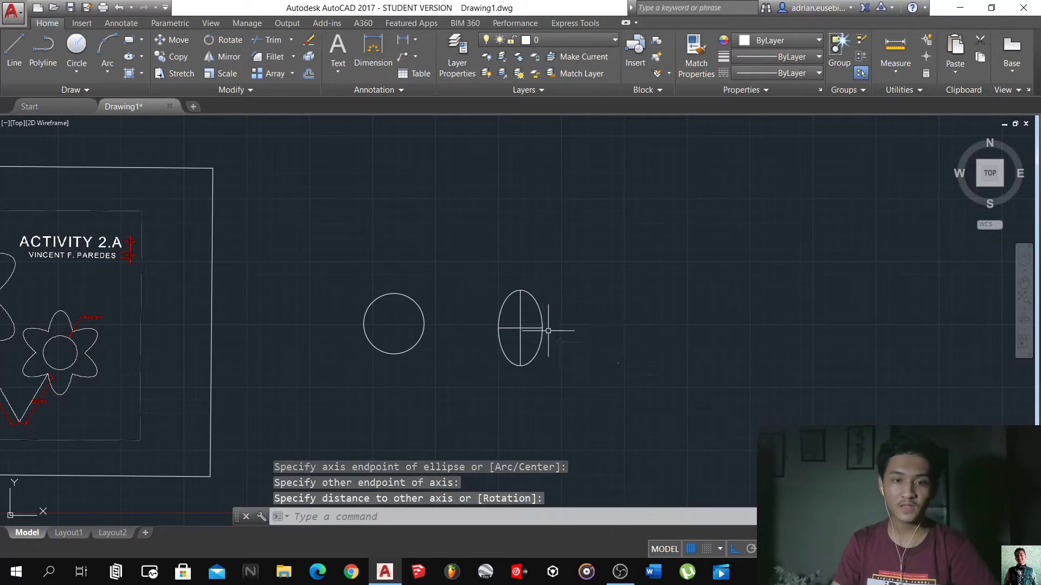
click(526, 339)
click(504, 317)
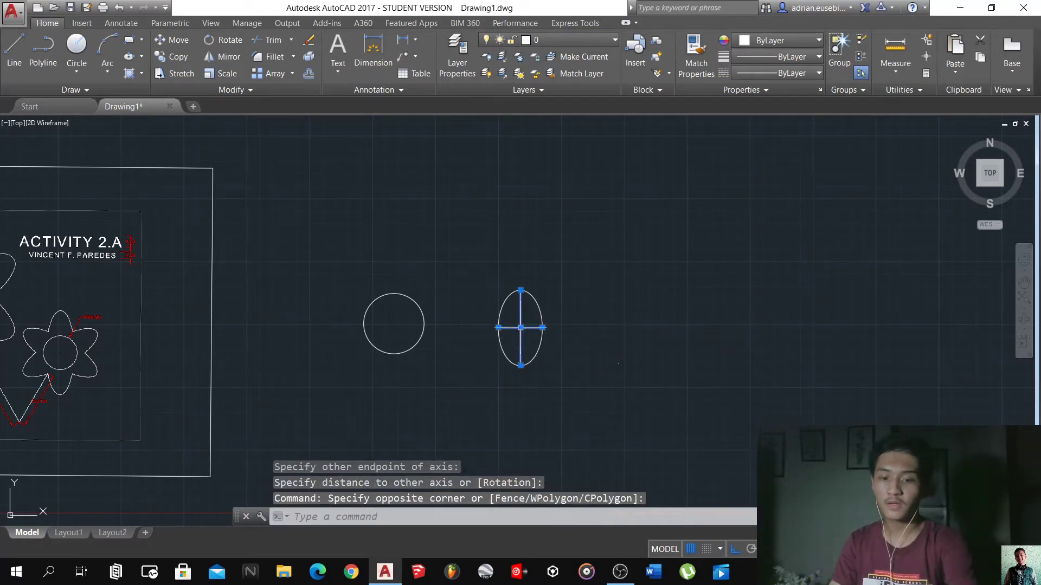
key(Delete)
scroll(545, 362, down, 3)
scroll(635, 341, up, 3)
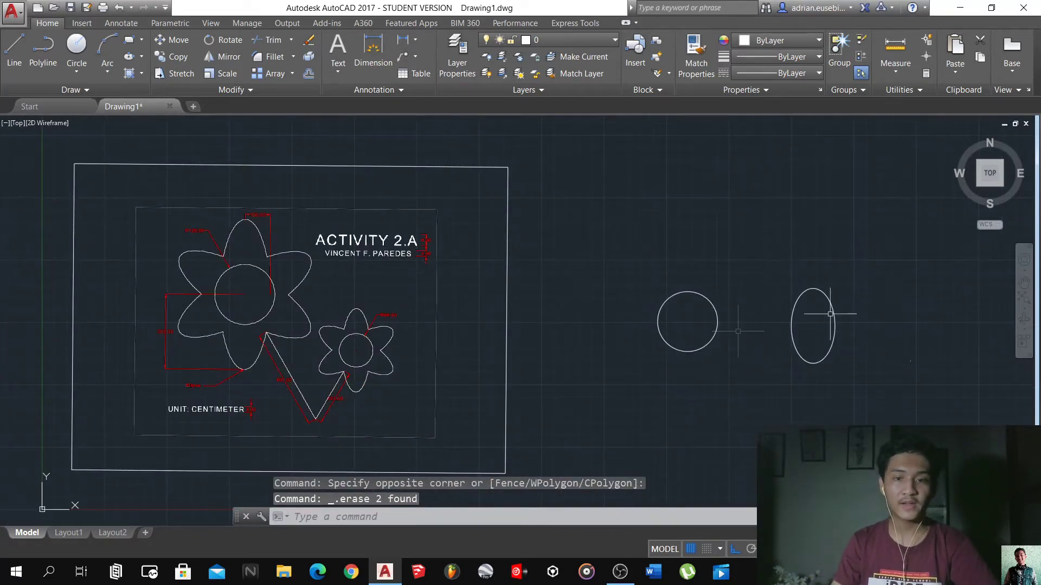
scroll(841, 342, down, 4)
scroll(860, 337, up, 6)
Move the ellipse so its top quadrant point lies at the circle's centre
click(825, 379)
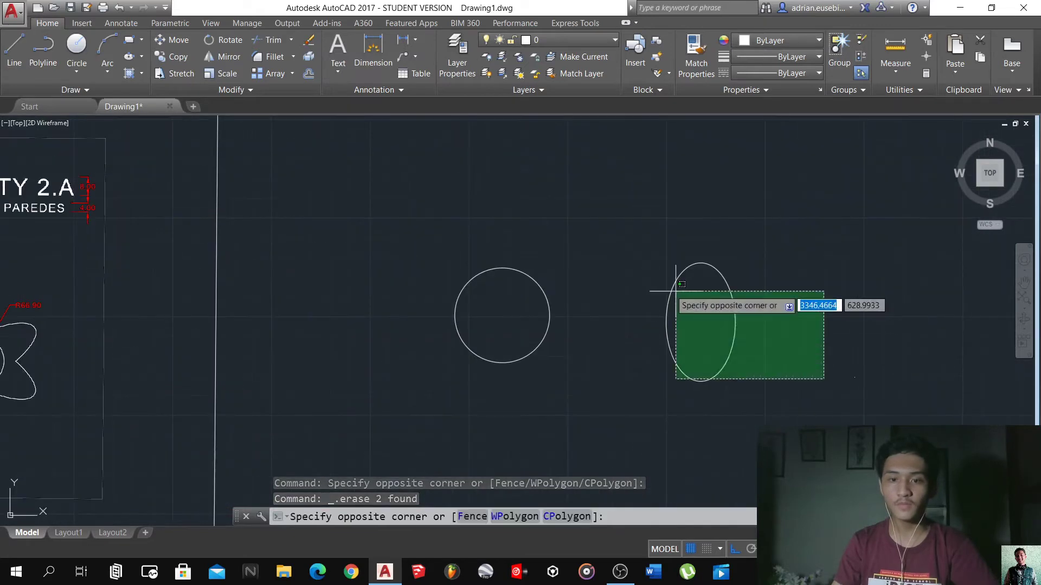
click(674, 290)
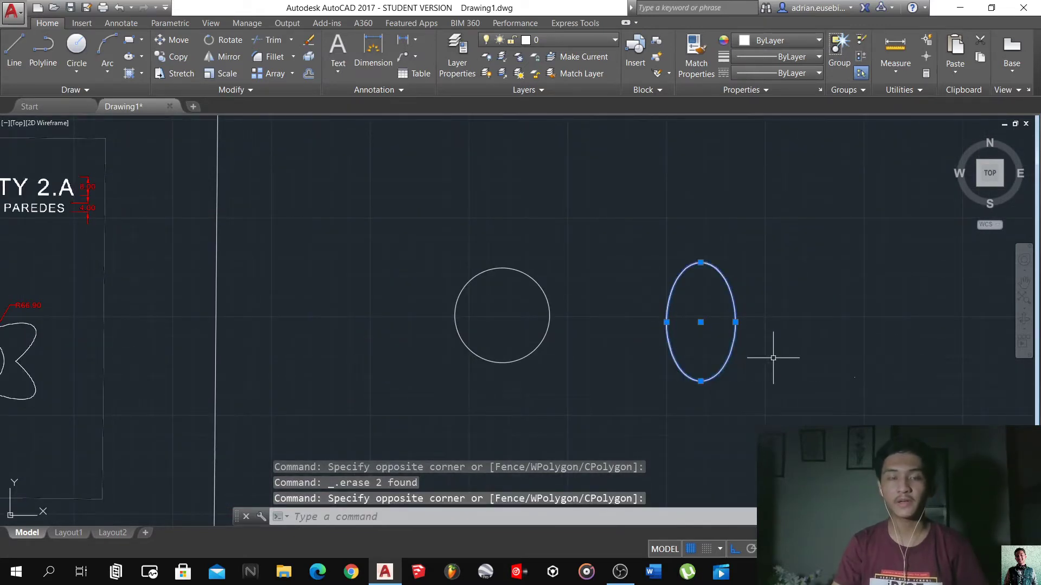
key(BackSpace)
text(m)
key(Return)
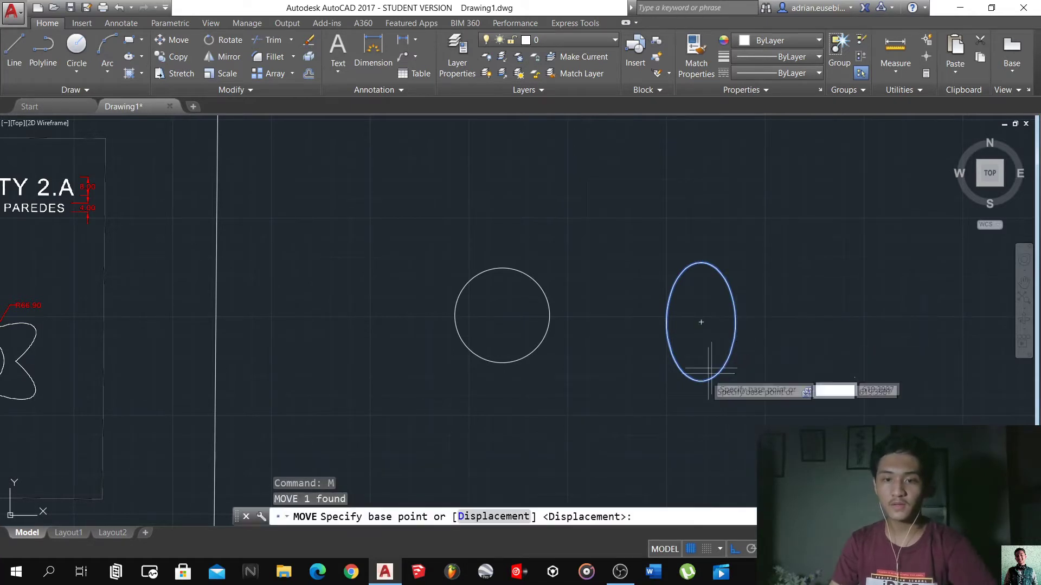
click(701, 262)
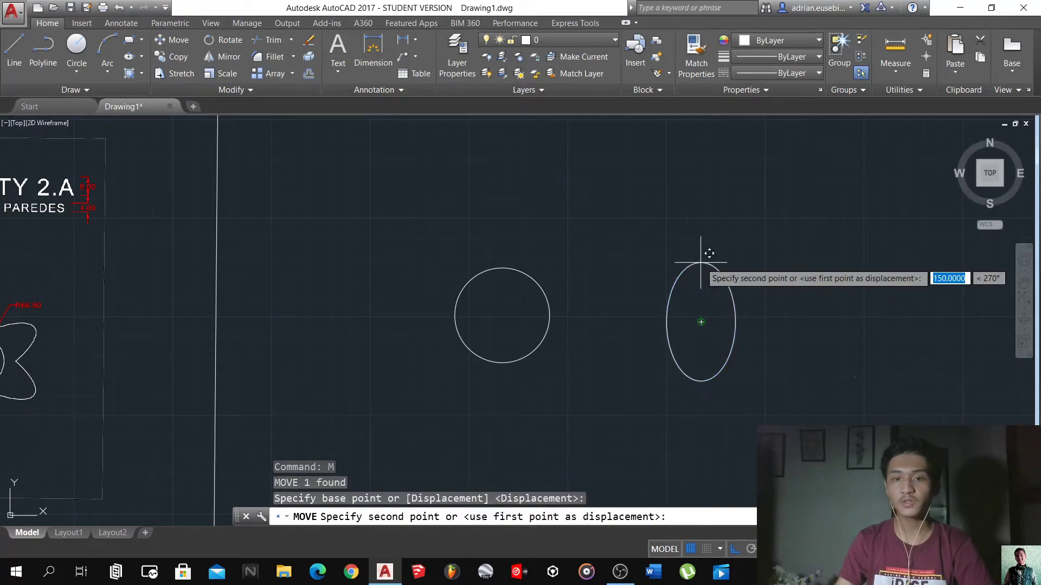
click(500, 316)
click(552, 397)
click(503, 401)
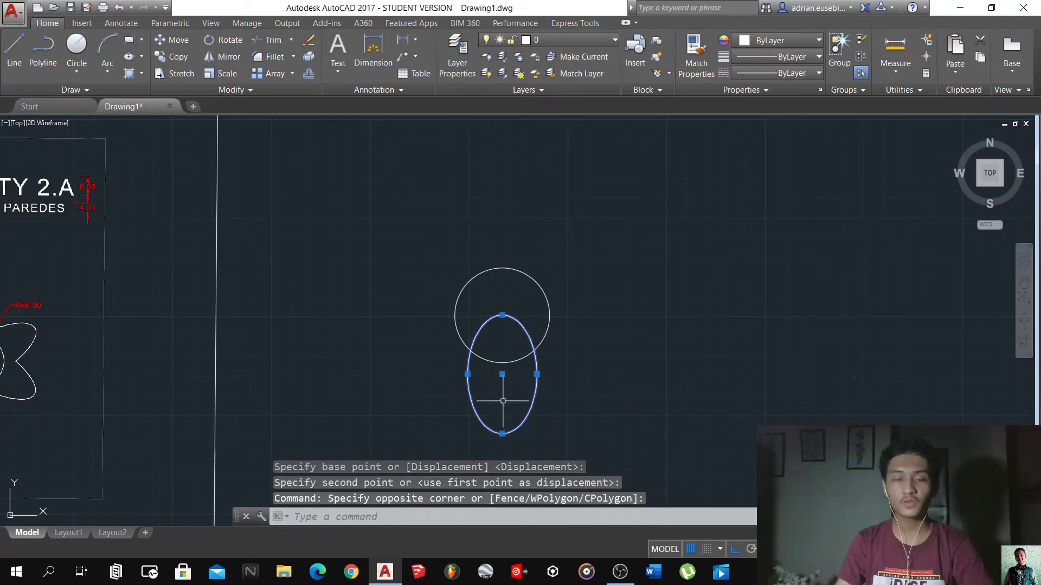
Trim away the ellipse's arc lying inside the circle to form a petal
key(Return)
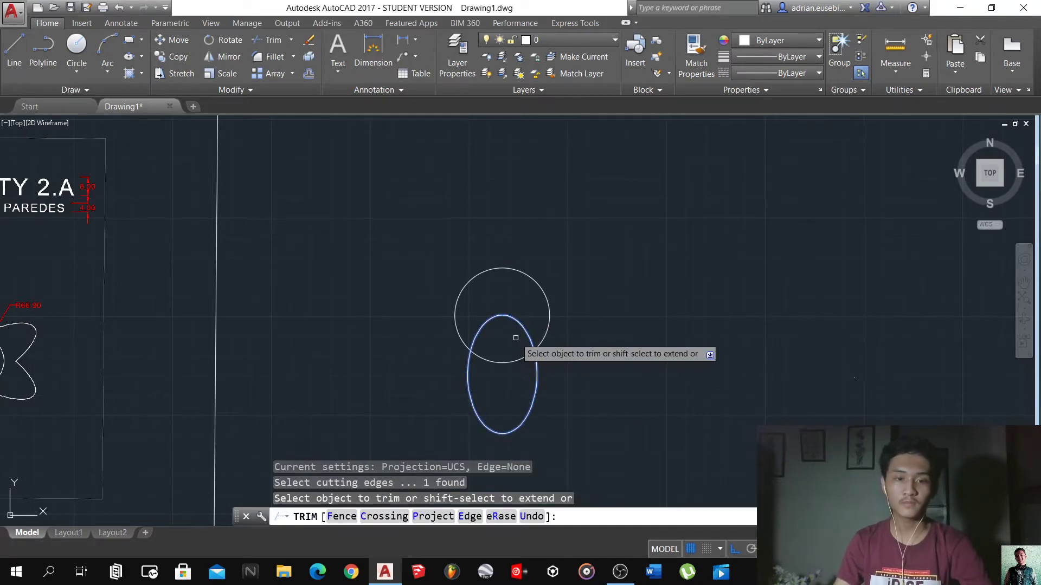
key(Return)
key(Return)
key(Return)
click(503, 301)
click(491, 325)
click(558, 416)
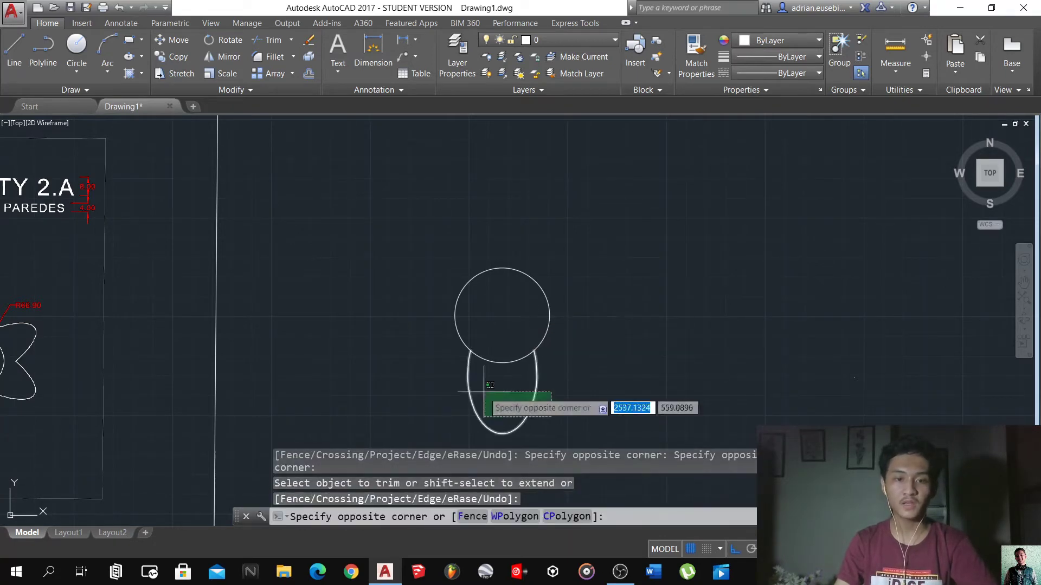
click(483, 391)
Polar-array the petal 6 times around the circle's centre
text(AR)
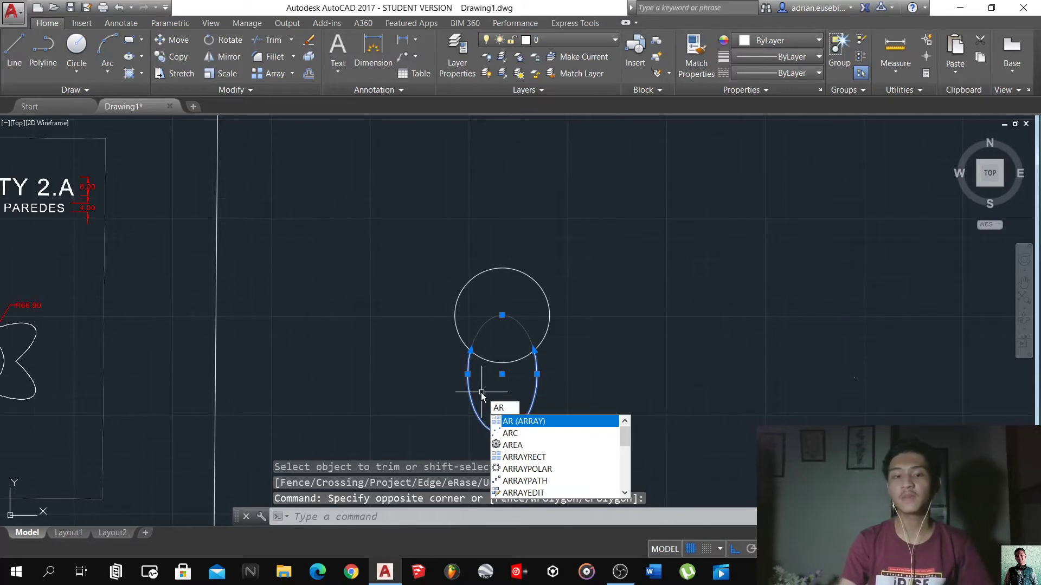
key(Return)
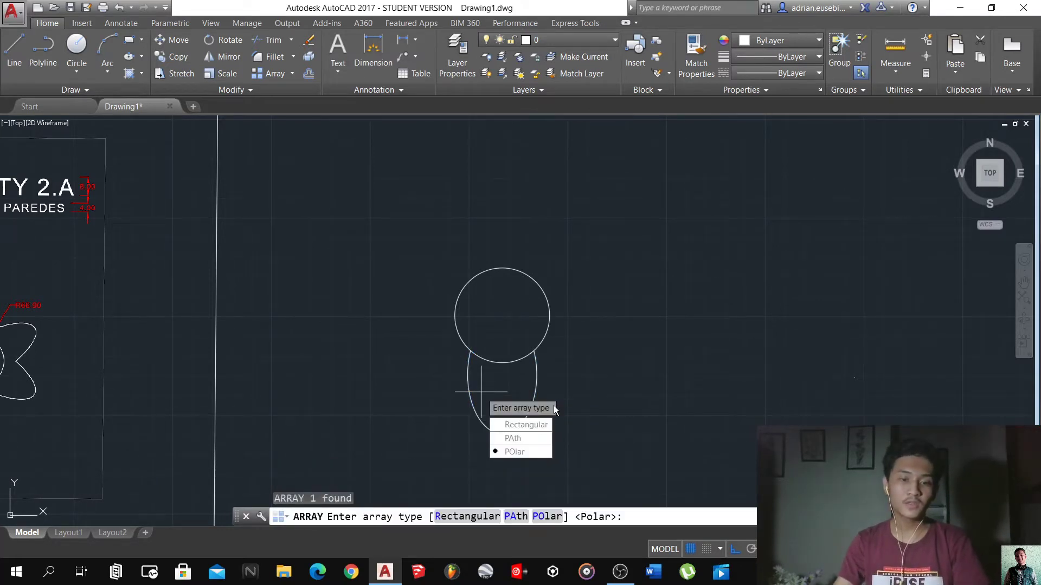
click(545, 453)
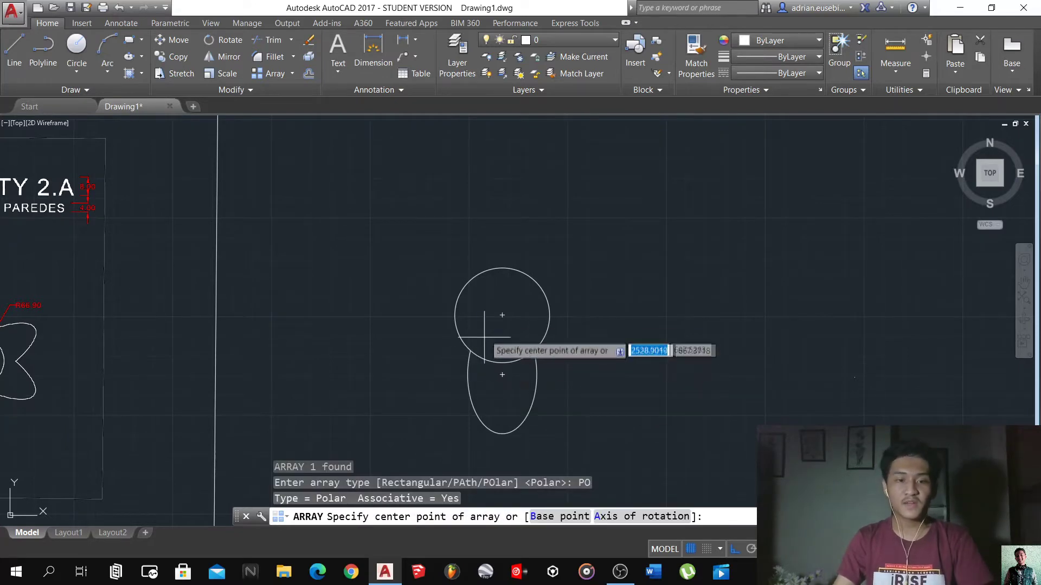
click(501, 315)
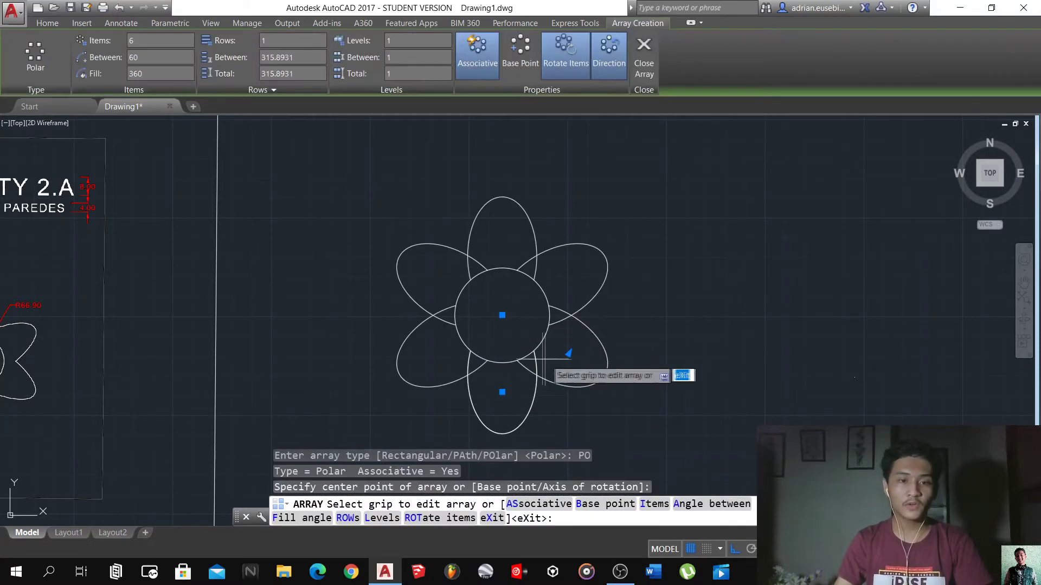
scroll(466, 216, down, 3)
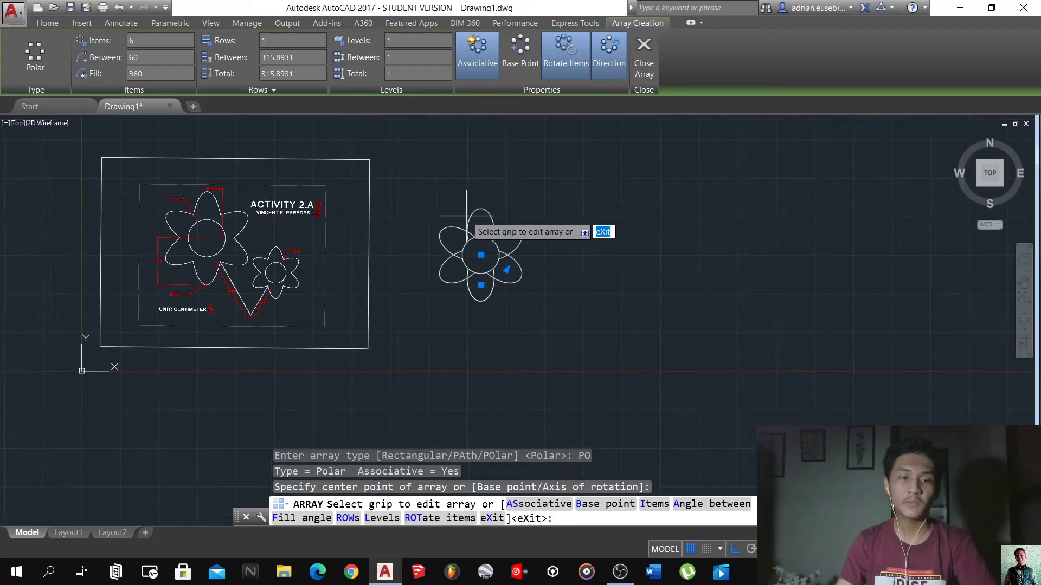
scroll(179, 244, up, 6)
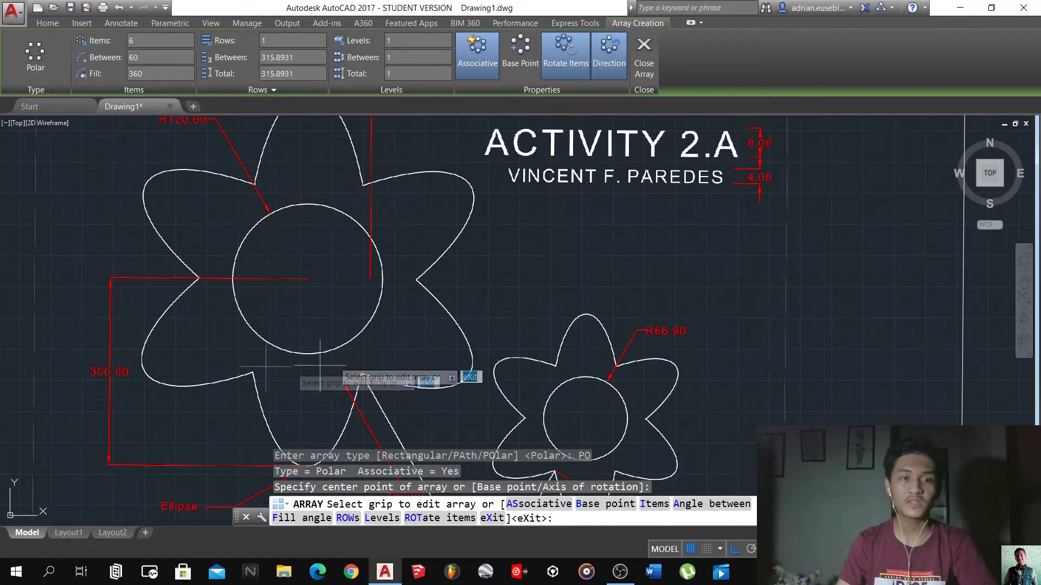
scroll(320, 367, down, 5)
scroll(437, 314, up, 4)
scroll(212, 366, down, 4)
scroll(221, 349, up, 2)
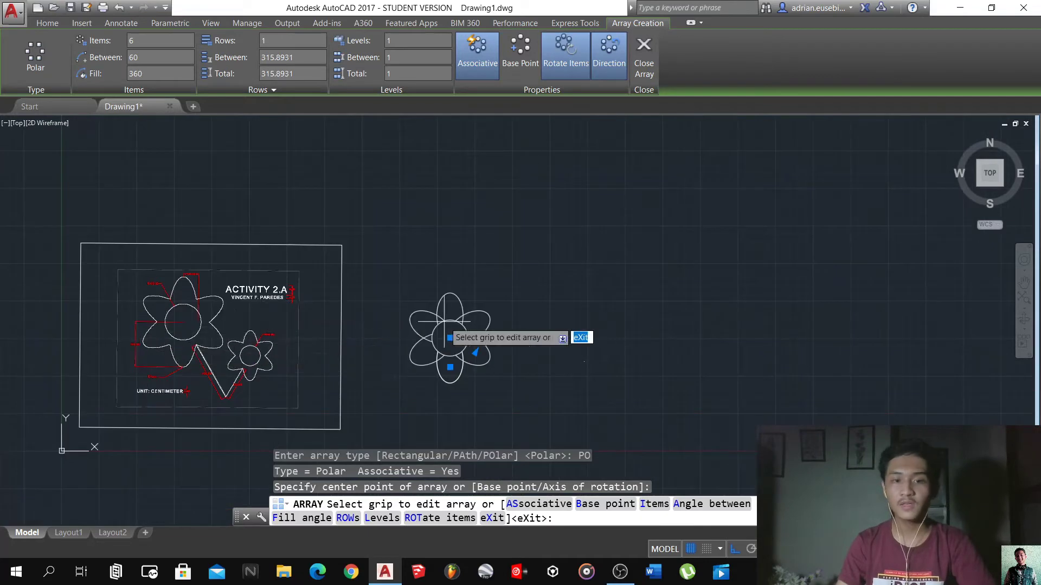
scroll(445, 322, up, 5)
key(Return)
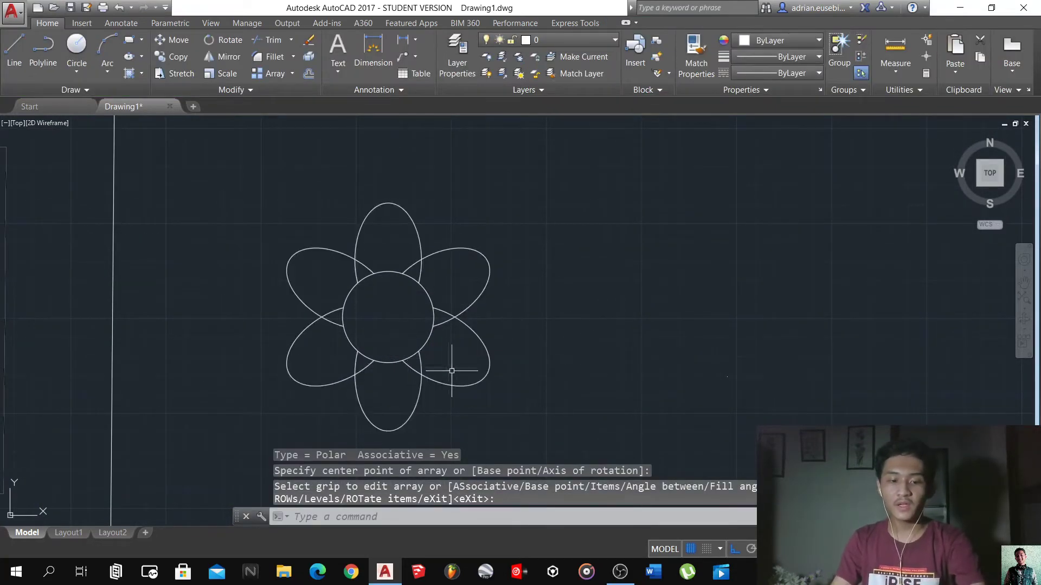
click(464, 388)
click(450, 388)
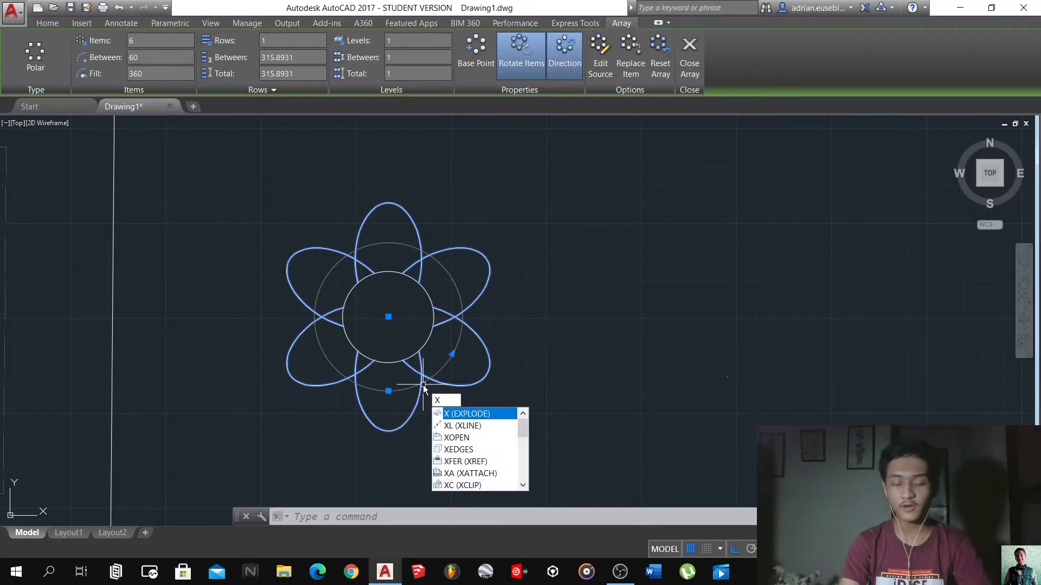
Explode the petal array into separate ellipses and start trimming with all edges
key(Return)
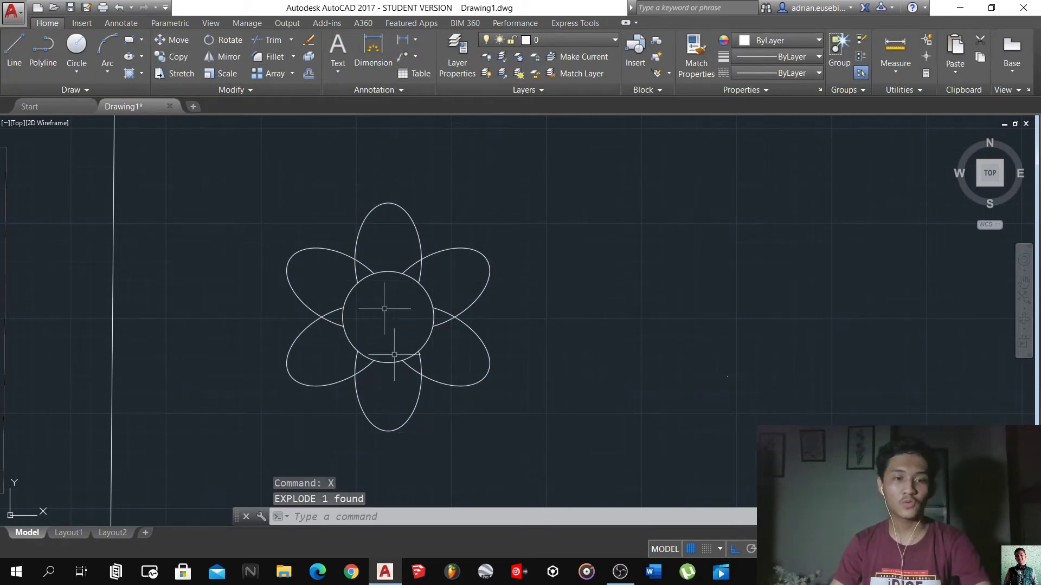
text(TR)
key(Return)
key(Return)
click(426, 275)
click(407, 269)
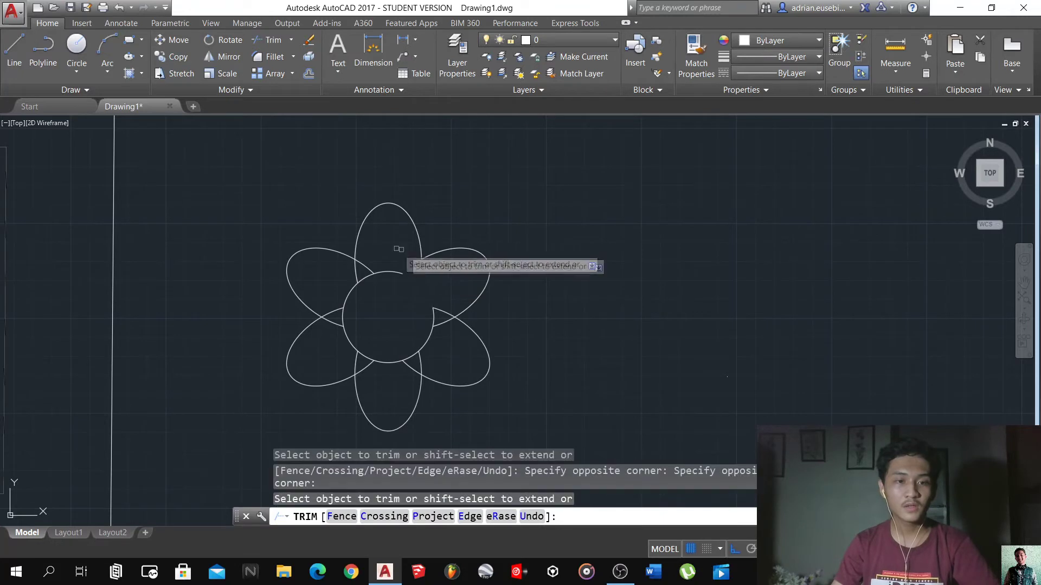
key(ctrl+z)
Trim the overlapping arcs between the top, right and left petals
click(422, 274)
click(409, 267)
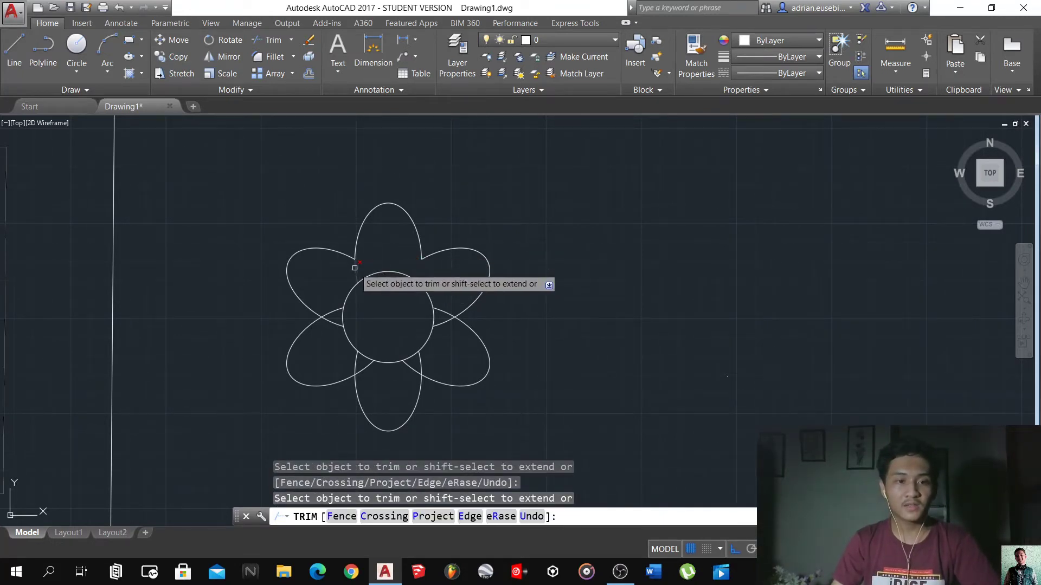
click(336, 328)
click(329, 313)
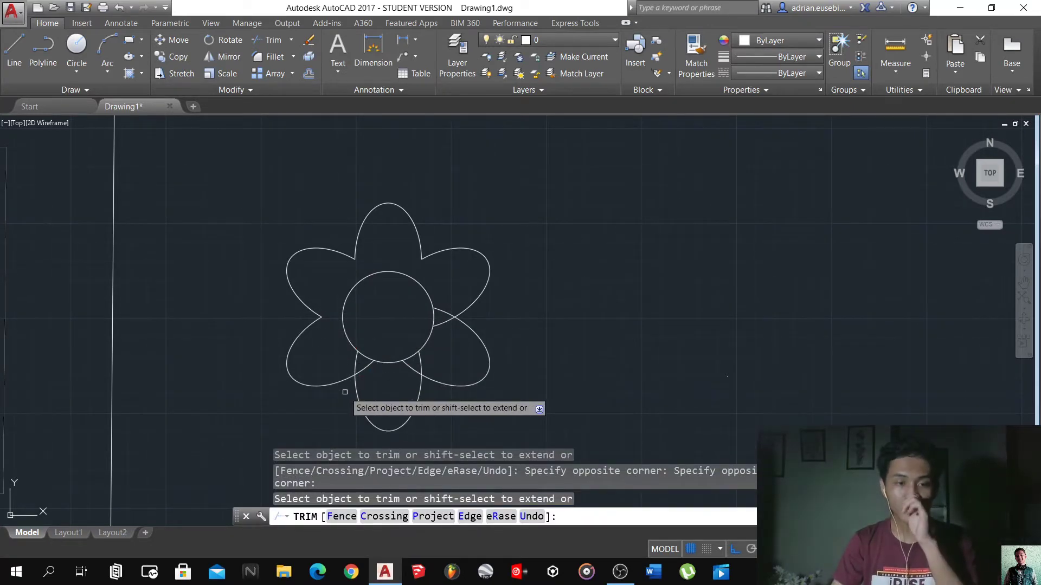
key(Escape)
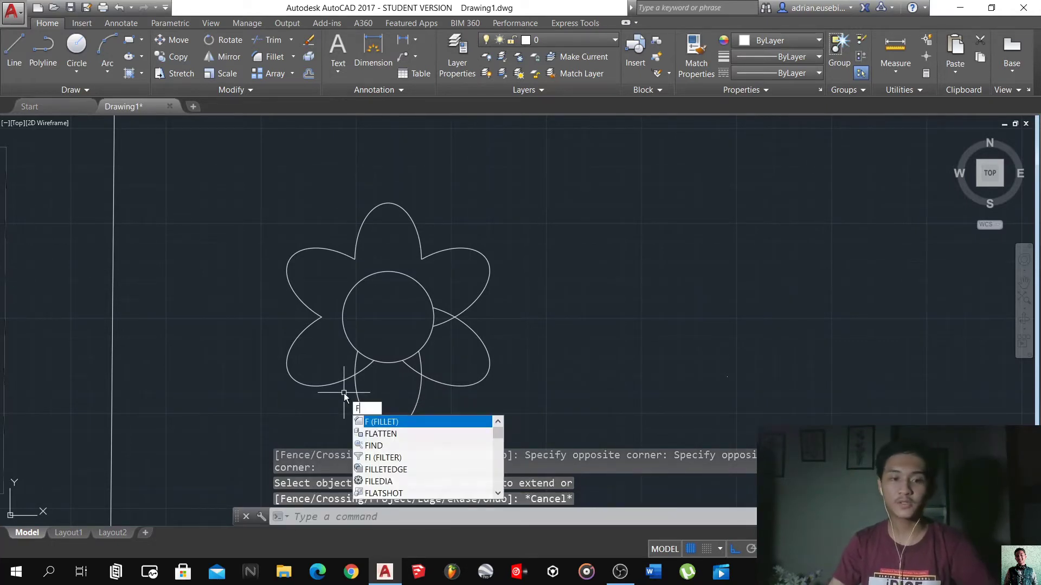
Fillet with radius 0 the bottom petal to both lower petals, and lower-right to upper-right
click(378, 422)
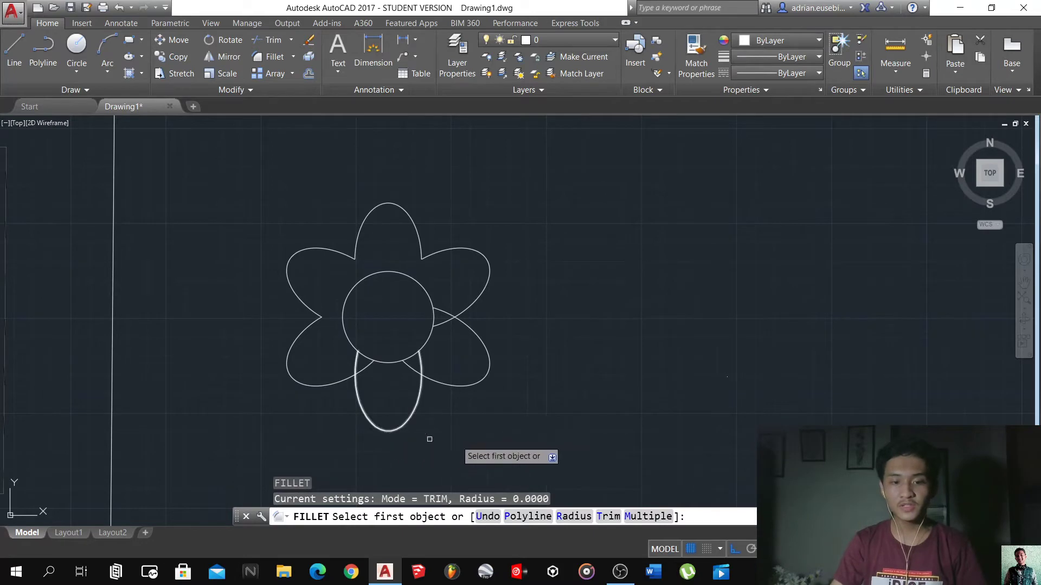
click(370, 418)
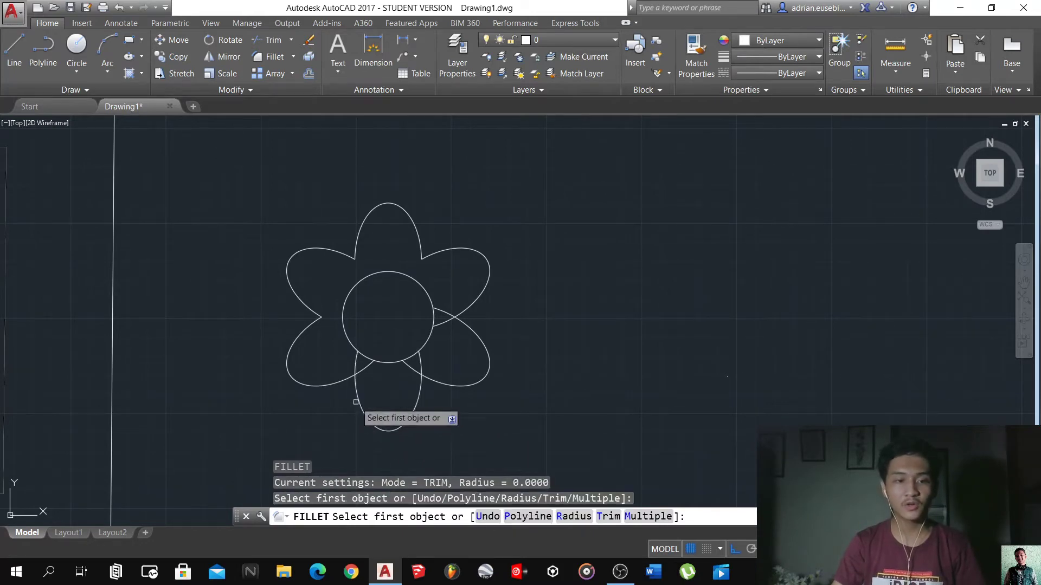
click(356, 400)
click(343, 380)
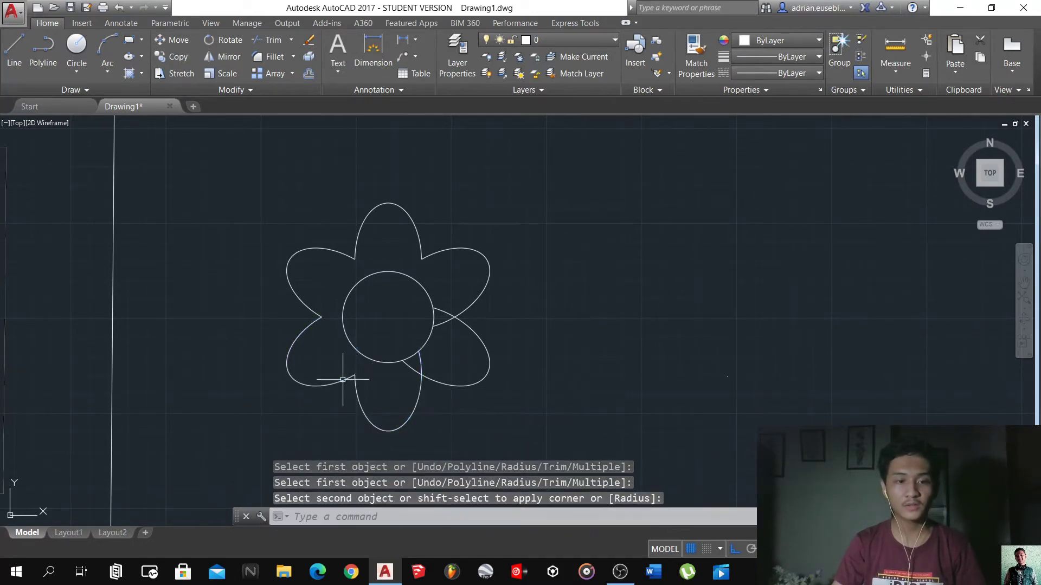
key(Return)
click(421, 388)
click(427, 380)
key(Return)
click(466, 316)
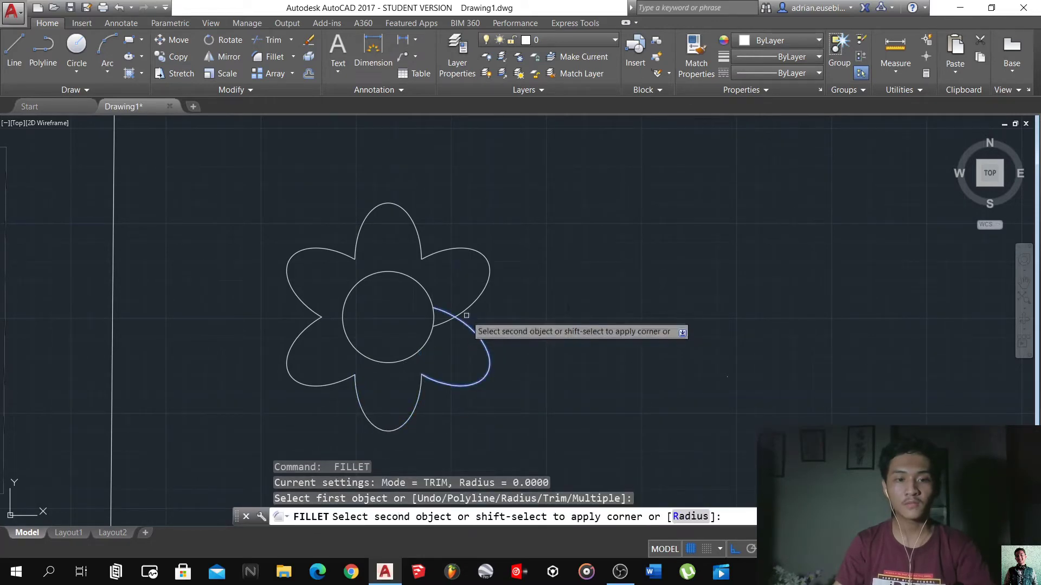
click(466, 304)
Select all six petal curves and join them into a single spline
mouse_move(527, 406)
mouse_down()
mouse_move(497, 380)
mouse_move(481, 323)
mouse_move(482, 211)
mouse_move(469, 190)
mouse_move(433, 209)
mouse_move(320, 188)
mouse_move(303, 277)
mouse_up()
drag(343, 430, 321, 393)
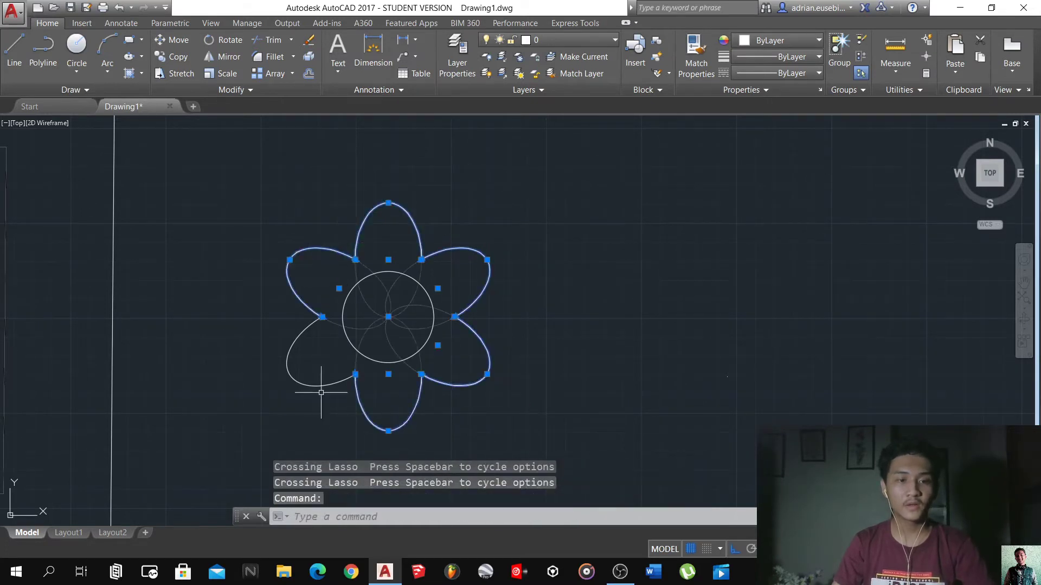
click(297, 381)
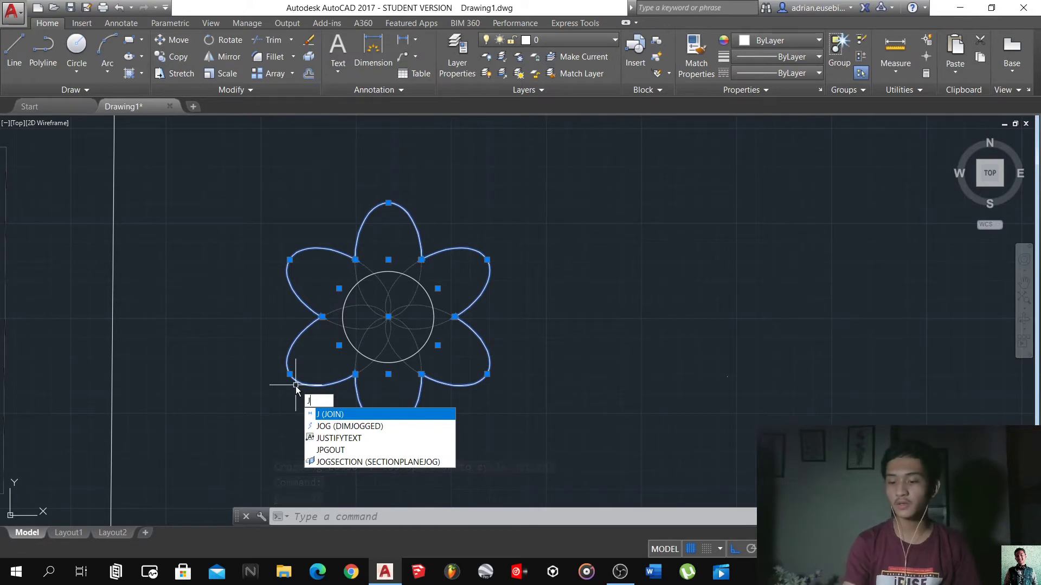
key(Return)
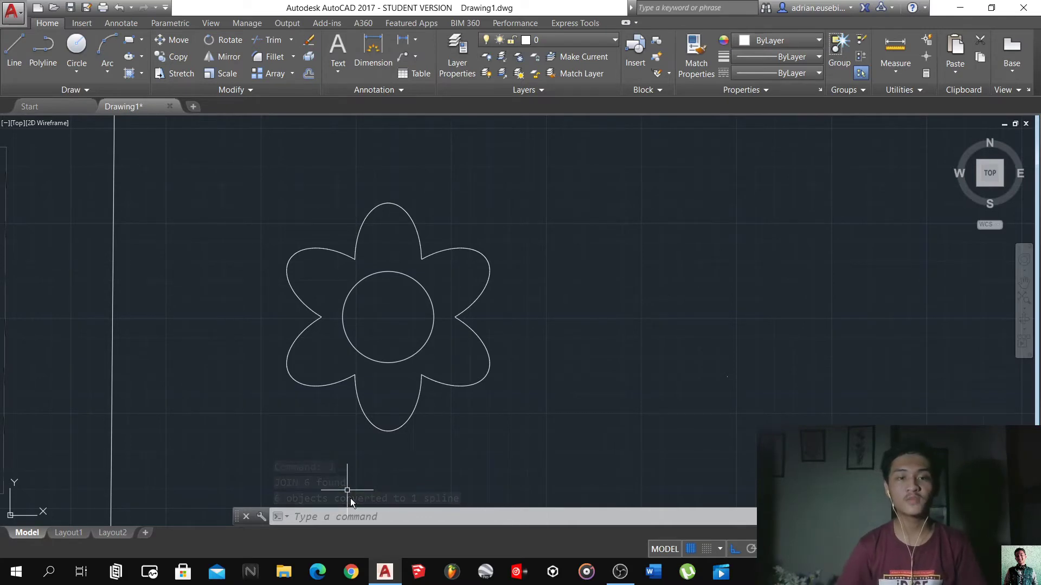
scroll(422, 391, down, 5)
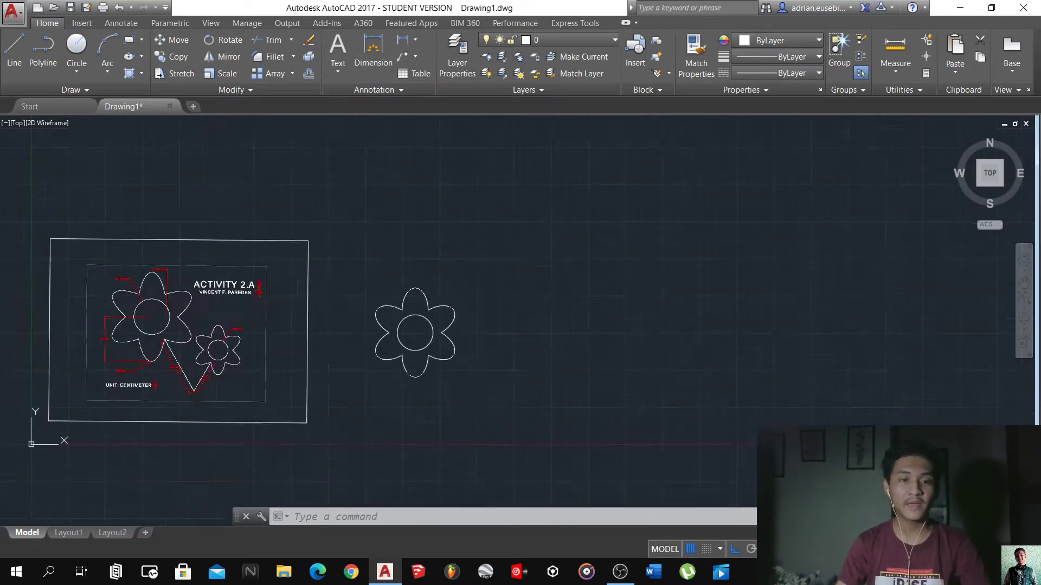
Copy the whole flower and its circle to the right of the original
scroll(266, 350, up, 3)
scroll(310, 315, down, 4)
scroll(488, 331, up, 2)
scroll(214, 331, down, 6)
scroll(191, 329, up, 6)
click(414, 395)
click(187, 158)
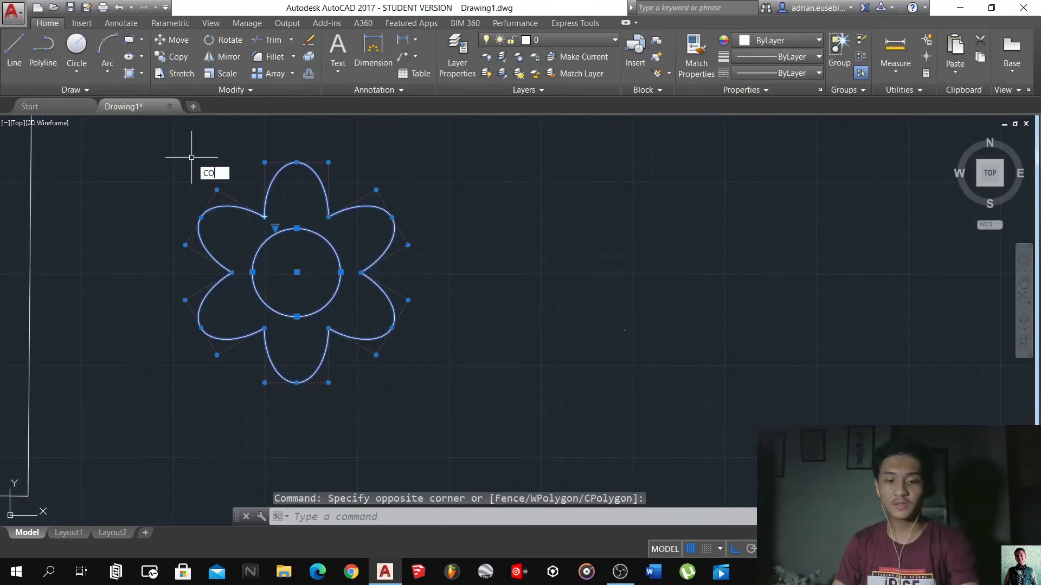
text(CO)
key(Return)
click(187, 373)
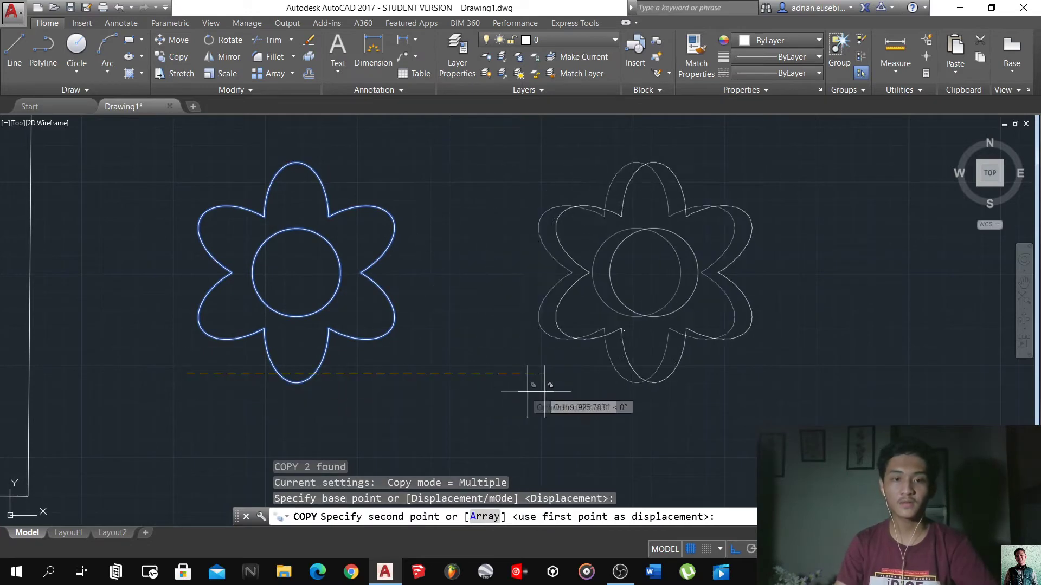
scroll(527, 390, down, 3)
click(579, 393)
key(Escape)
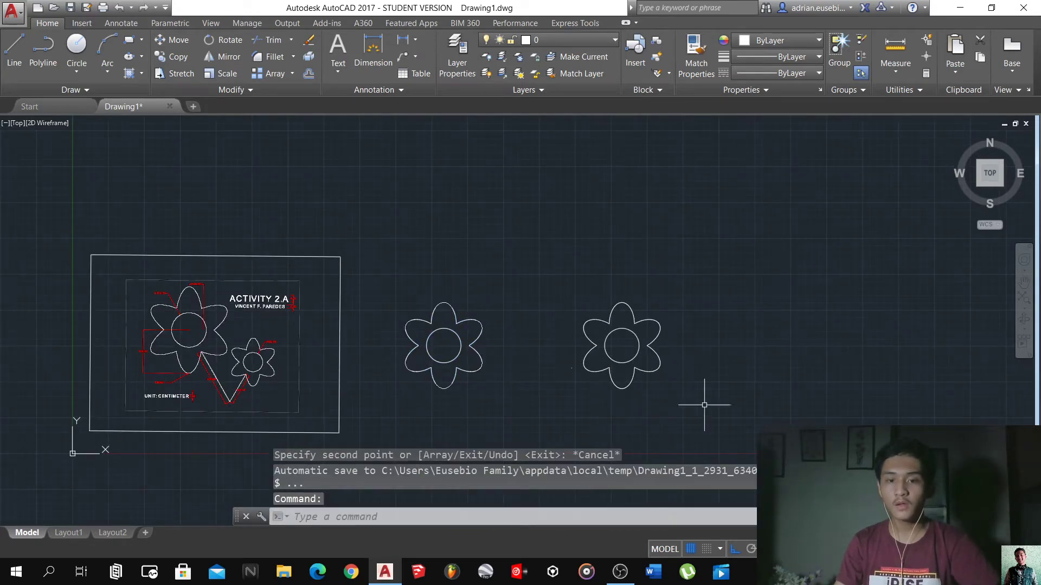
Set the copied flower's inner circle colour to Red
click(635, 355)
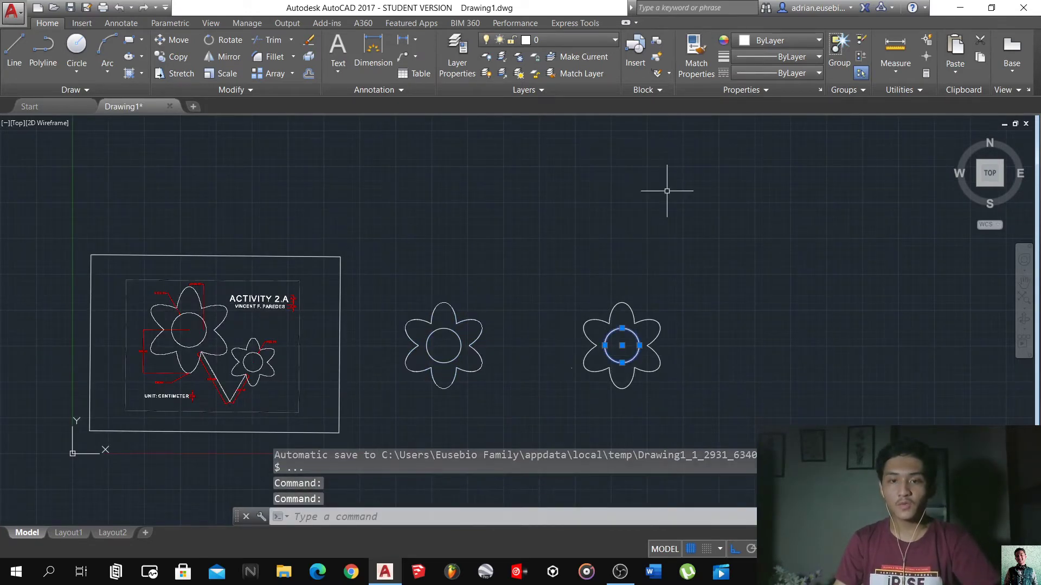
click(769, 41)
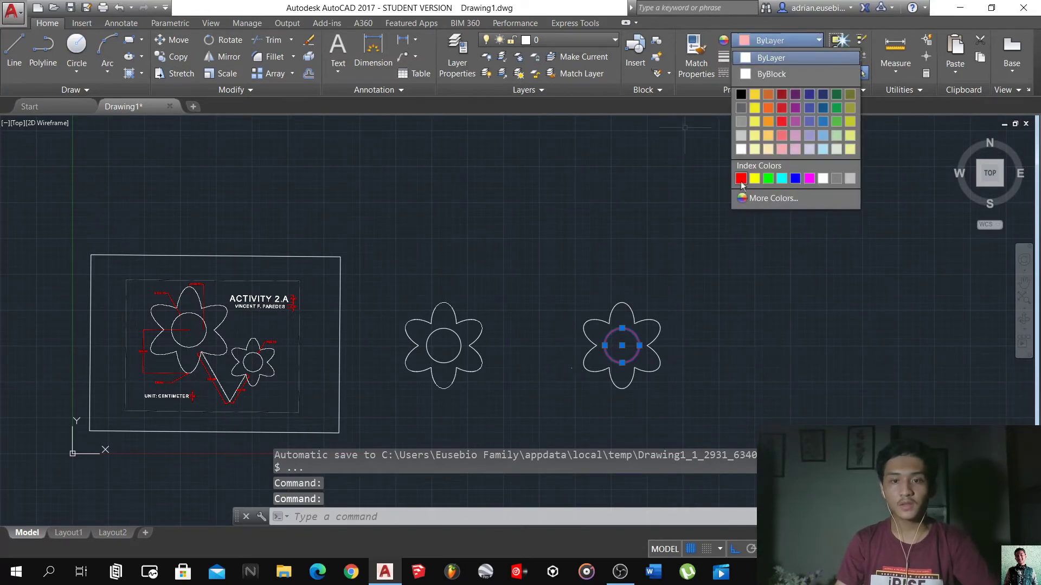
click(745, 183)
key(Escape)
scroll(743, 350, up, 2)
scroll(699, 353, down, 4)
scroll(702, 356, up, 6)
text(c)
key(Return)
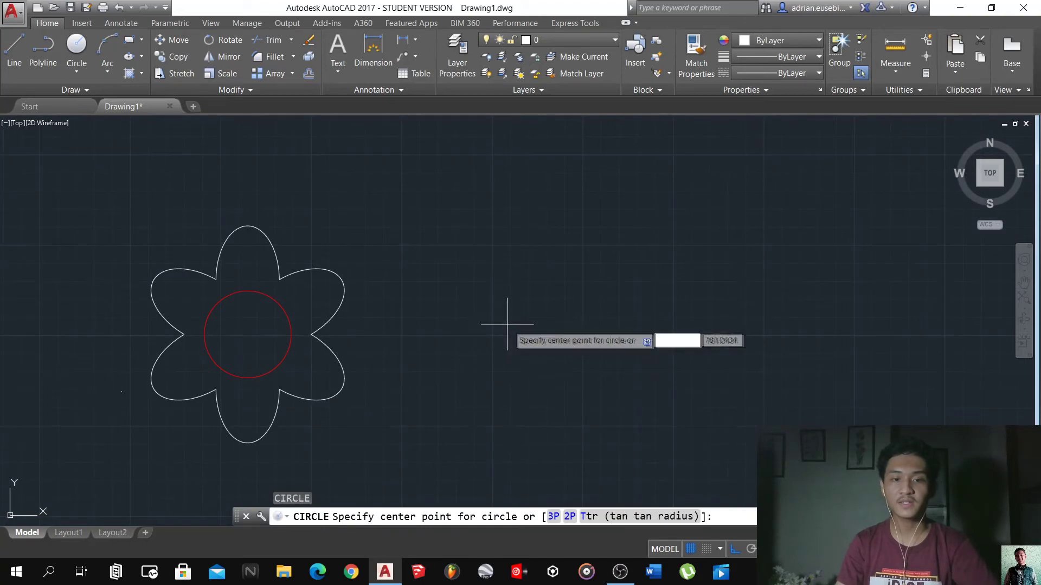
Draw a circle of radius 66.9 centred to the right of the red-centred flower
click(509, 325)
scroll(573, 317, down, 6)
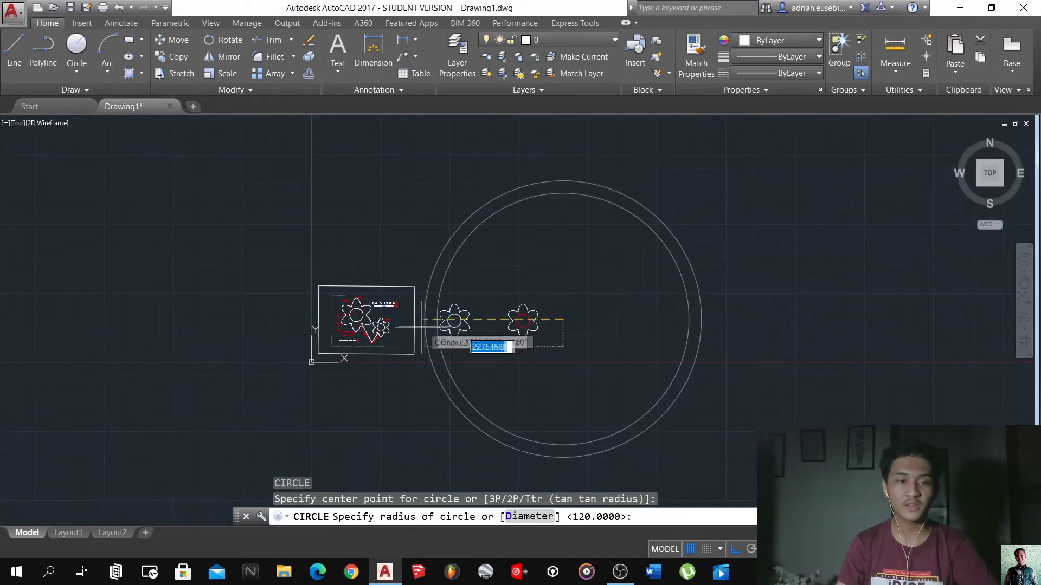
scroll(419, 327, up, 6)
scroll(418, 327, up, 2)
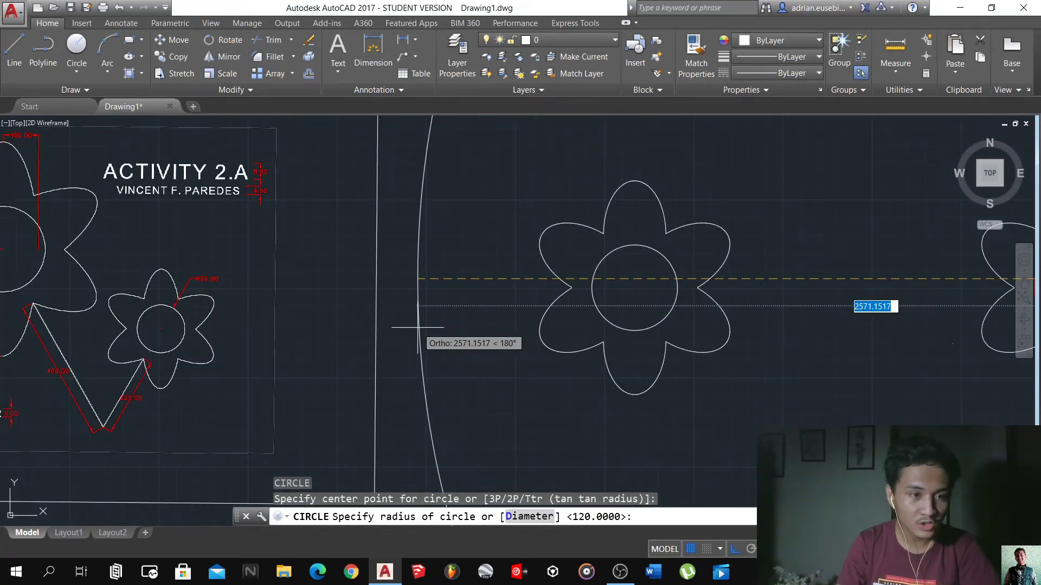
scroll(418, 327, down, 5)
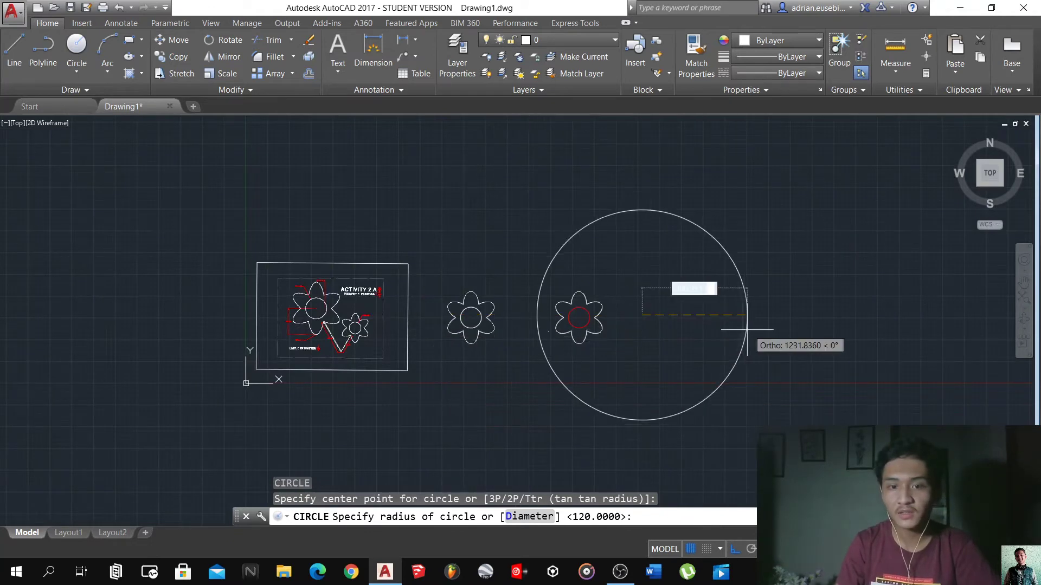
scroll(659, 329, up, 3)
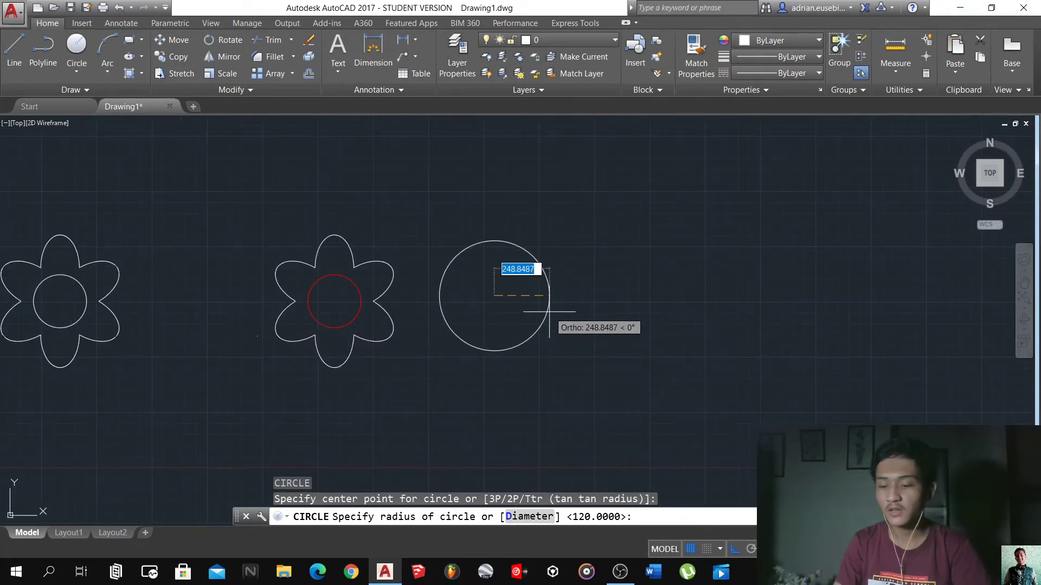
text(66.9)
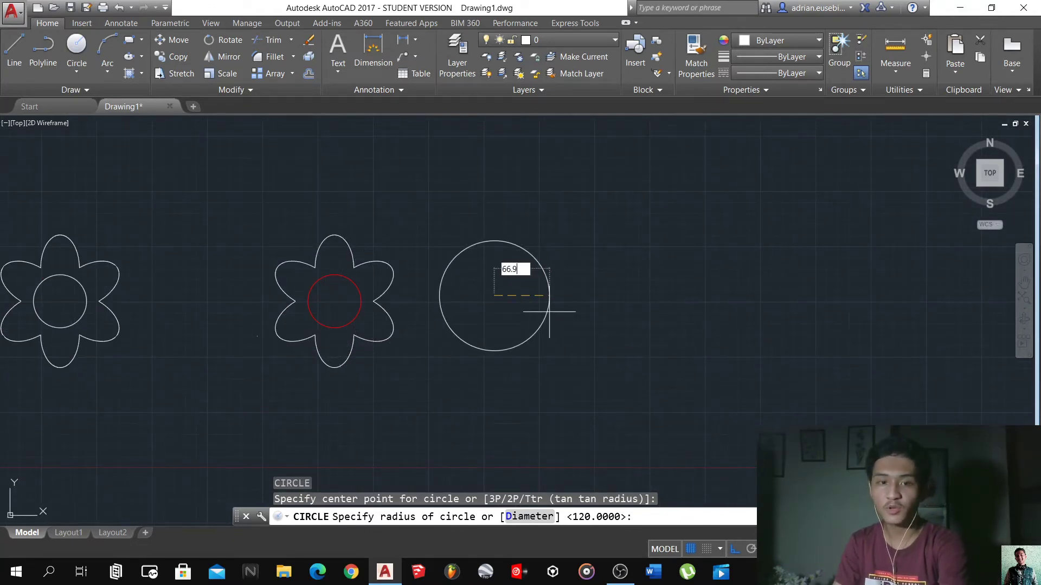
key(Return)
Crossing-select the red-centred flower and its inner circle, leaving Snap and Ortho off
click(359, 371)
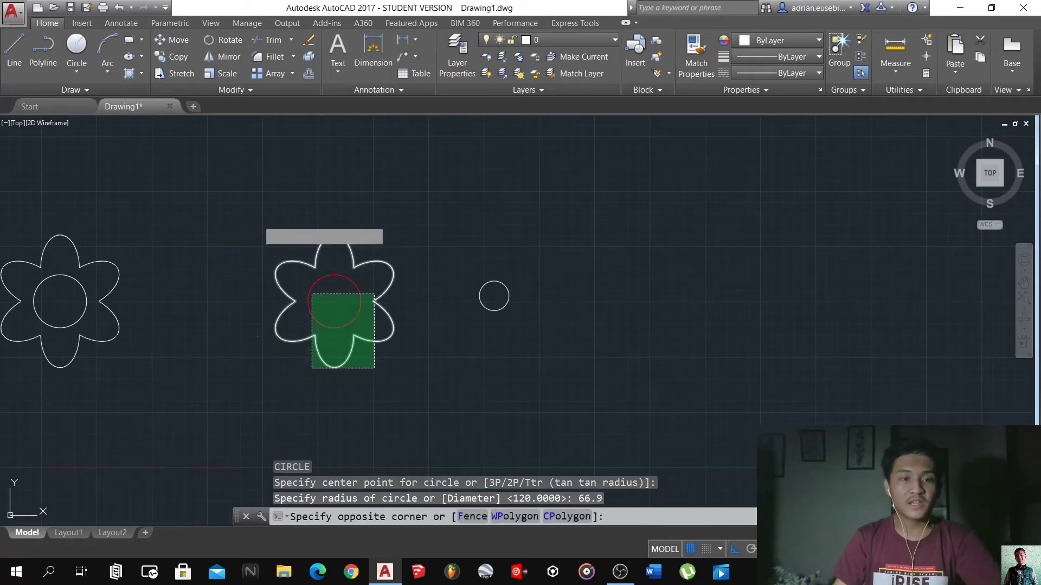
click(256, 219)
key(F9)
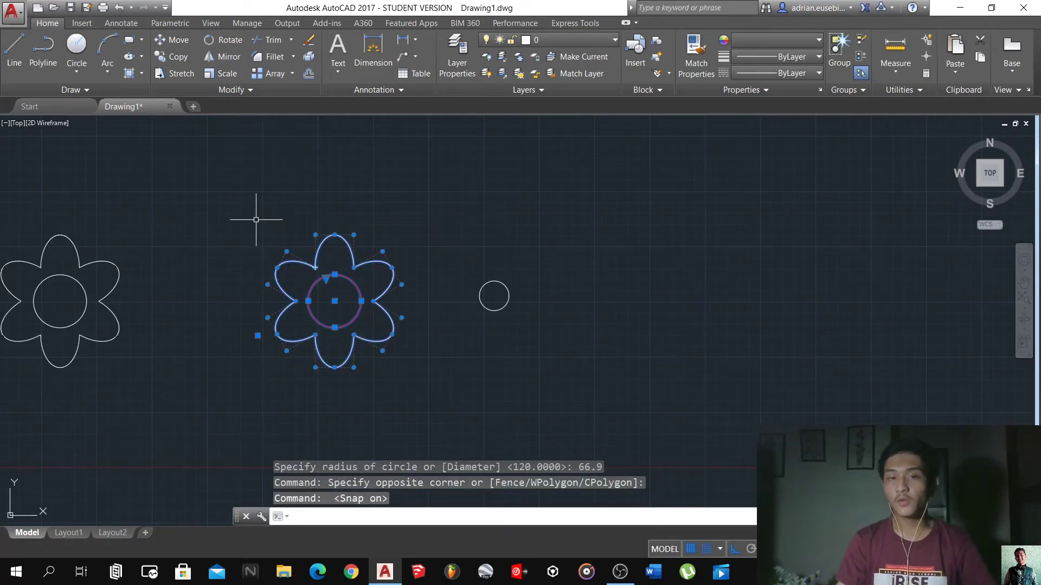
key(F9)
key(F8)
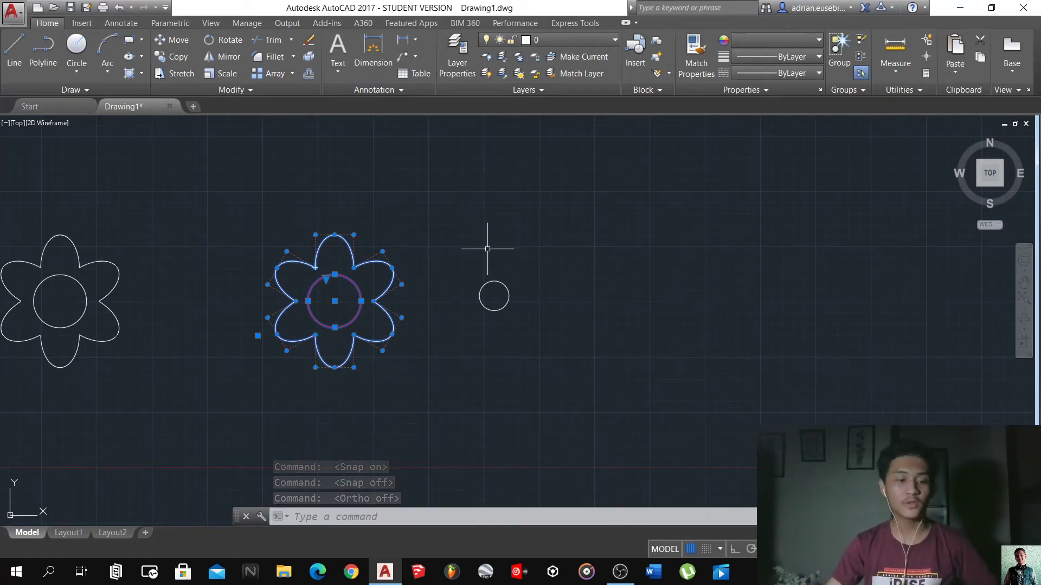
Align the flower to the small circle, centre to centre and edge to edge, scaling it to fit
text(al)
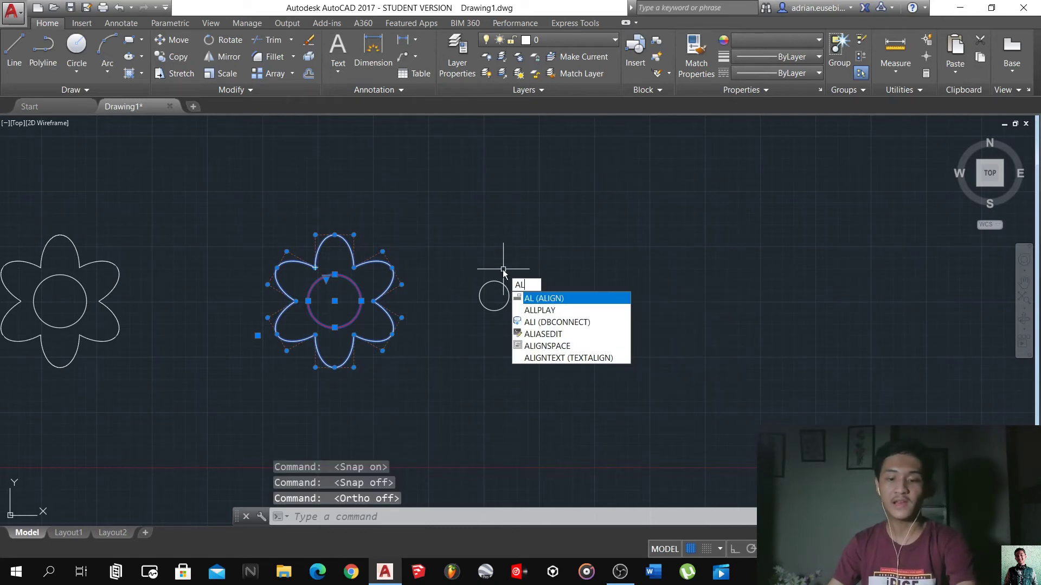
key(Return)
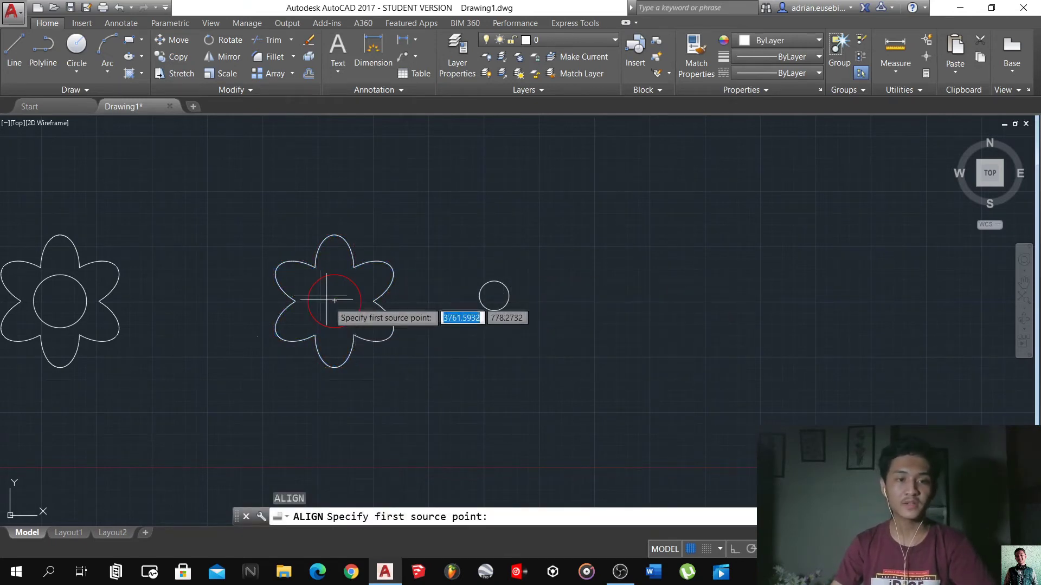
click(334, 302)
click(494, 296)
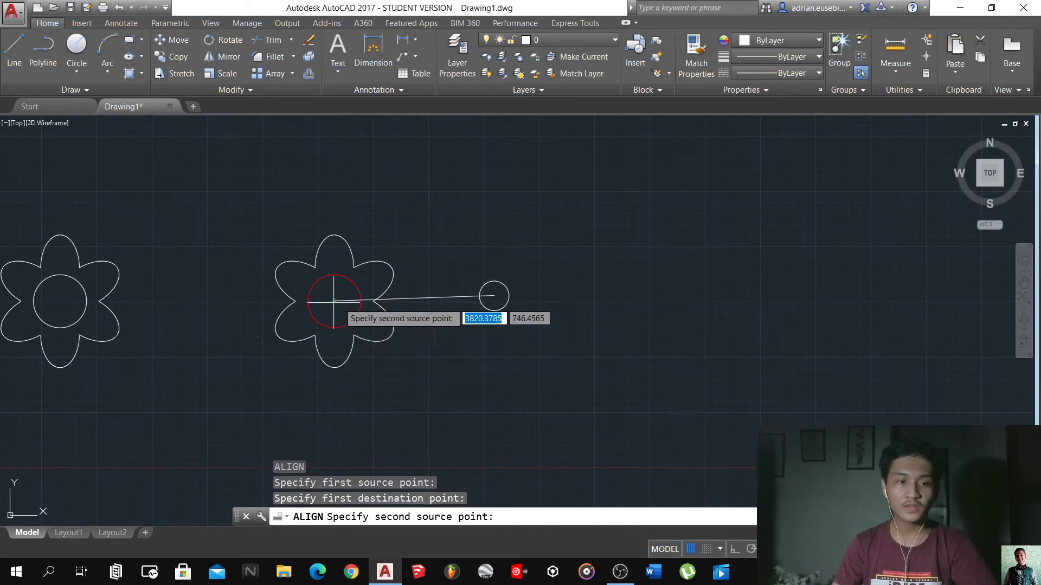
click(361, 302)
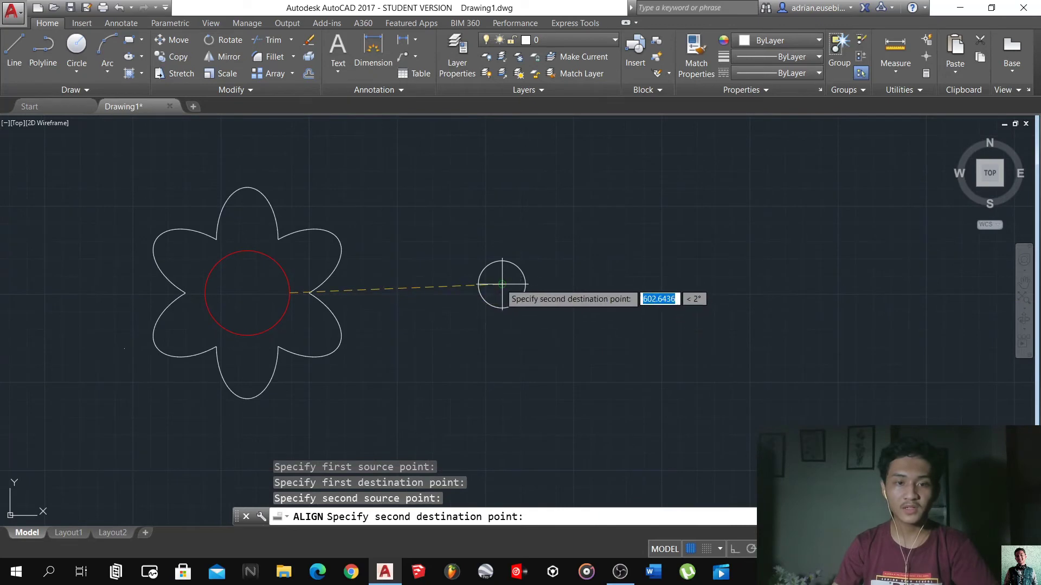
click(516, 283)
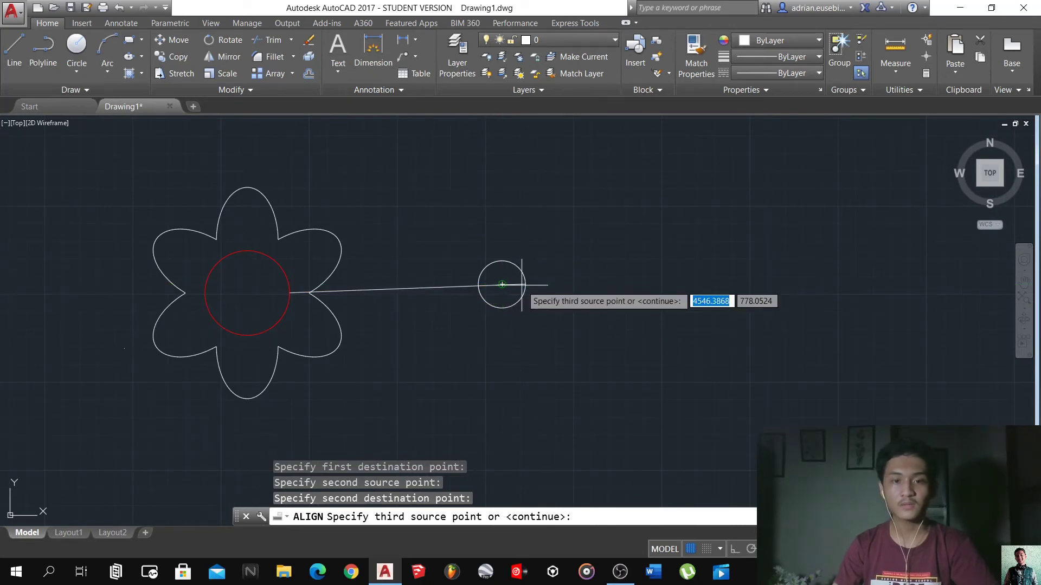
key(Return)
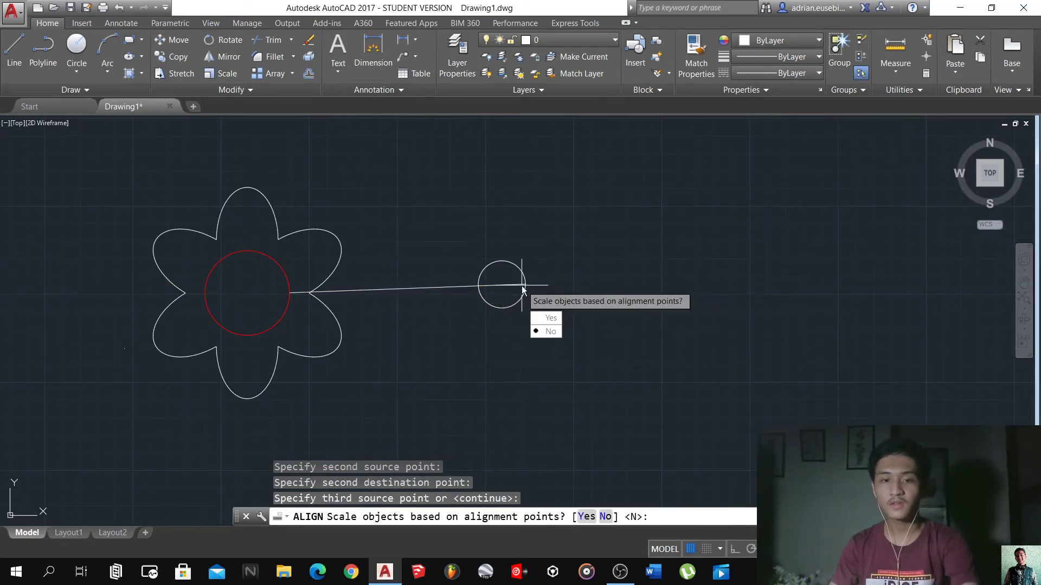
click(547, 319)
scroll(536, 291, up, 6)
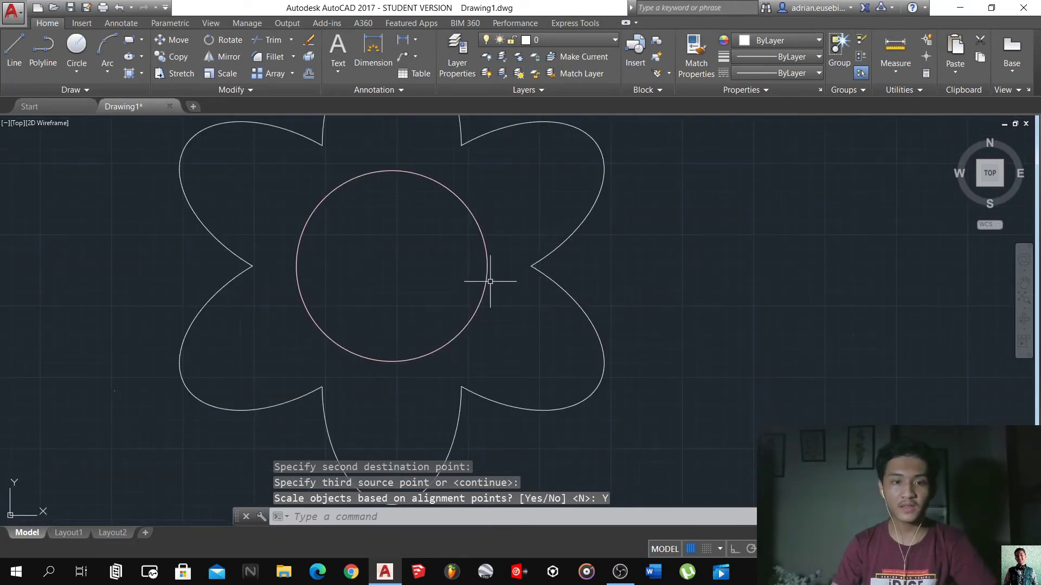
Erase the leftover small circle and set the flower's centre circle to Color ByLayer
click(487, 277)
key(Delete)
click(484, 295)
click(468, 274)
click(599, 142)
click(755, 41)
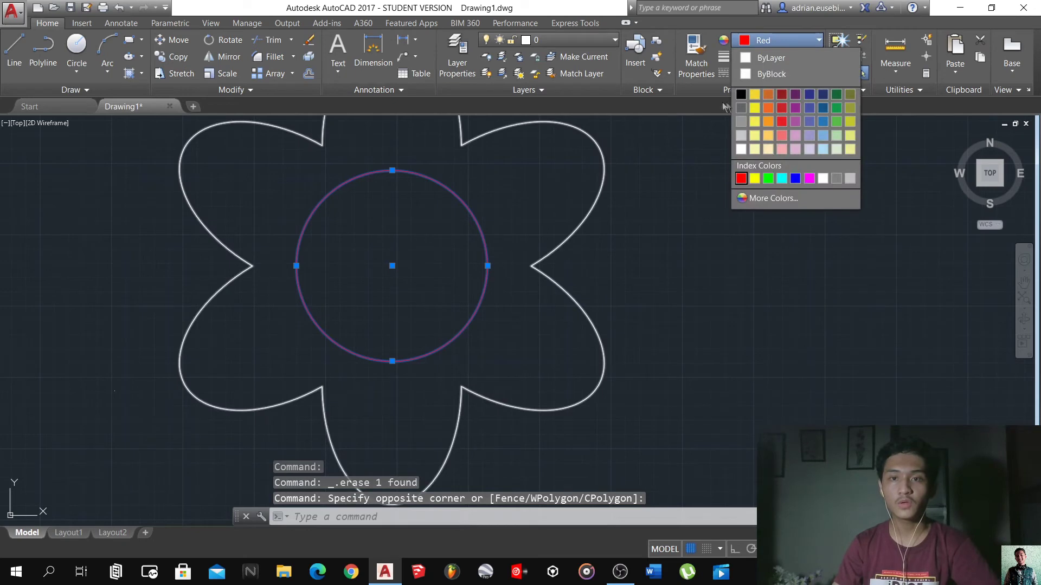
click(743, 63)
scroll(599, 313, down, 5)
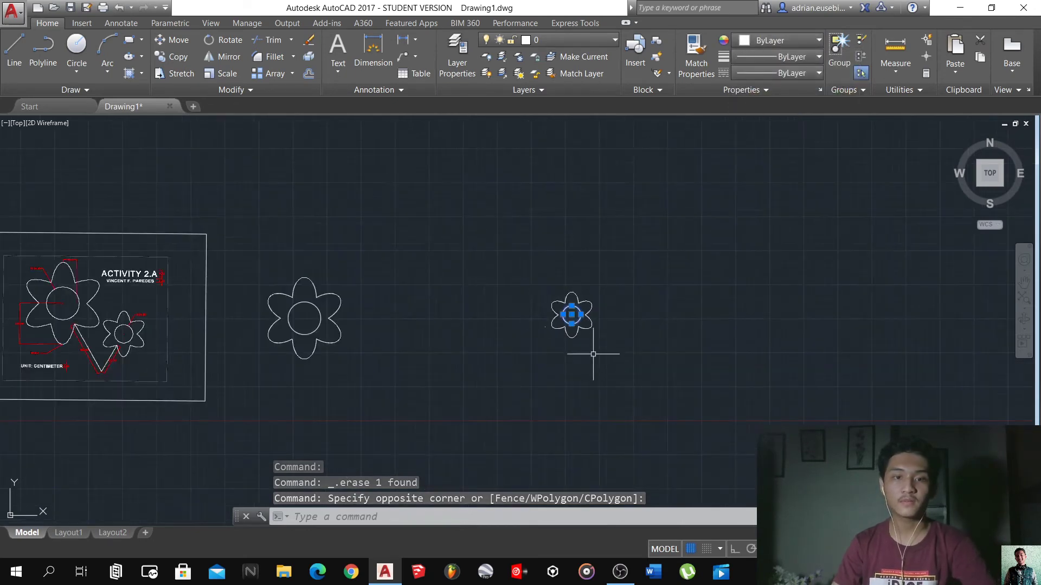
key(Escape)
key(Escape)
key(Escape)
scroll(211, 330, down, 4)
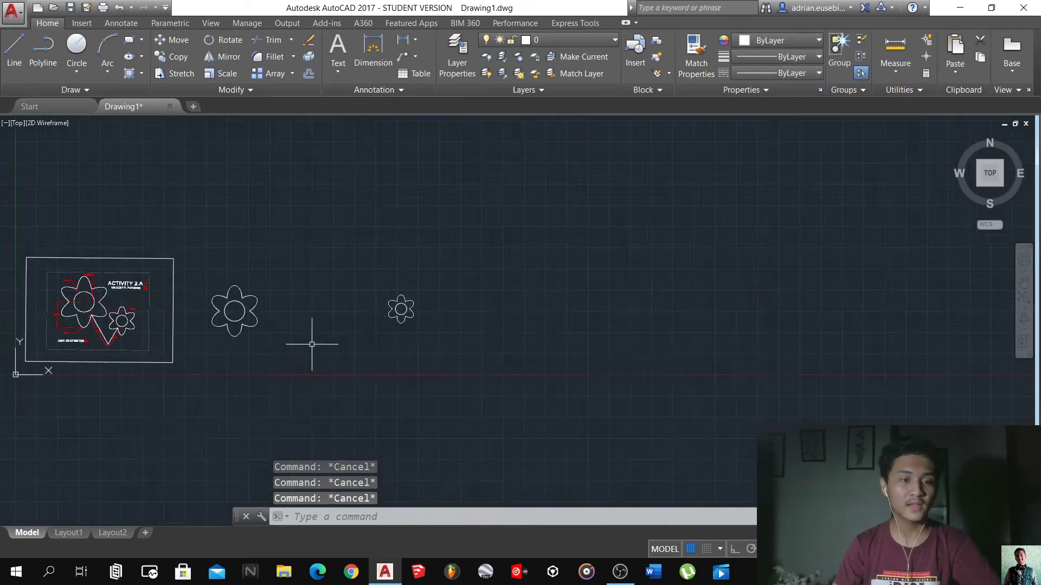
scroll(290, 349, up, 4)
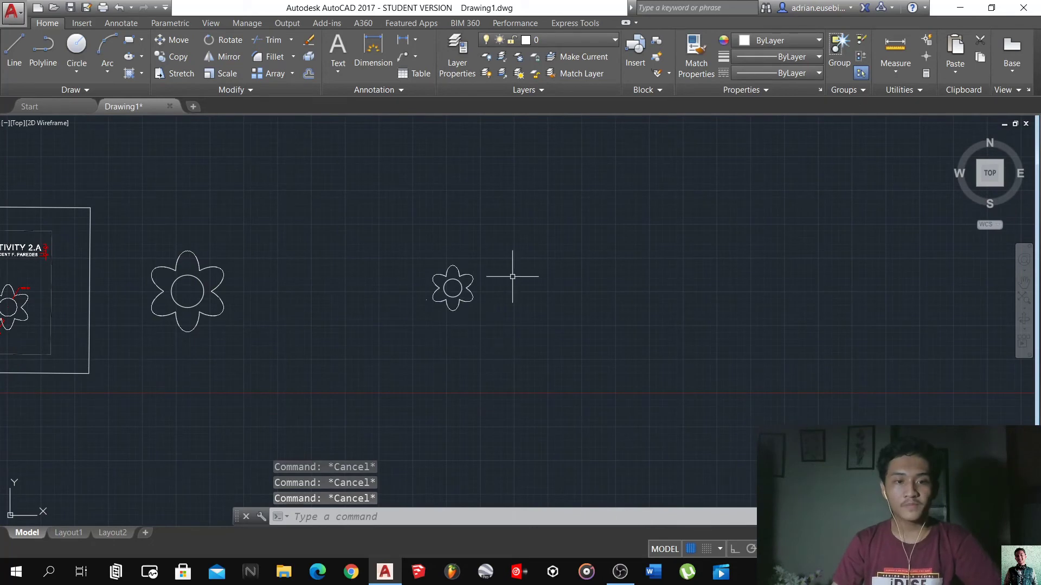
scroll(223, 335, down, 5)
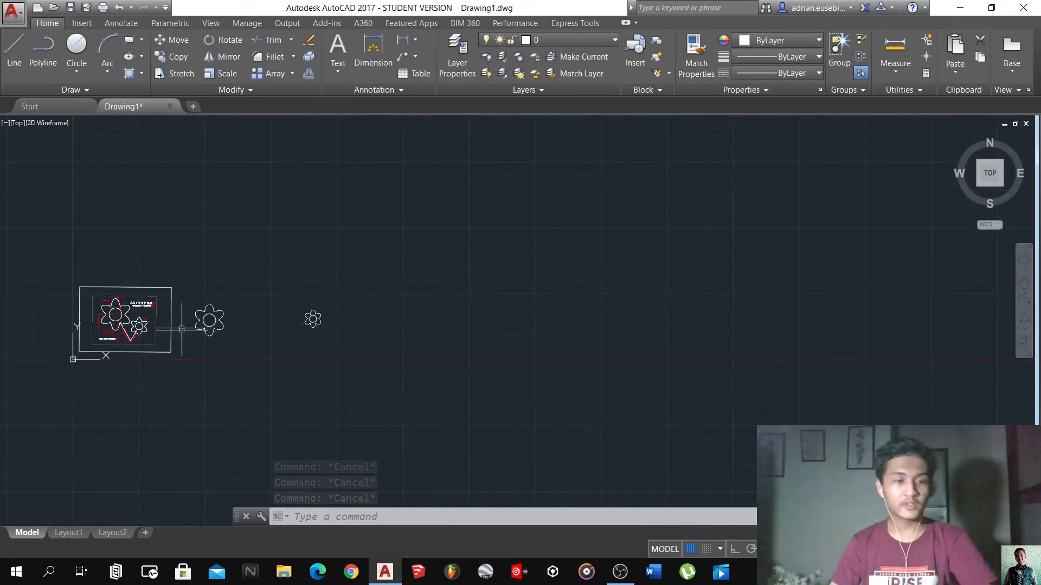
scroll(182, 326, up, 2)
scroll(183, 327, up, 6)
Draw a trial line up from the circle centre, delete it, and switch Ortho on
text(l)
key(Return)
click(277, 293)
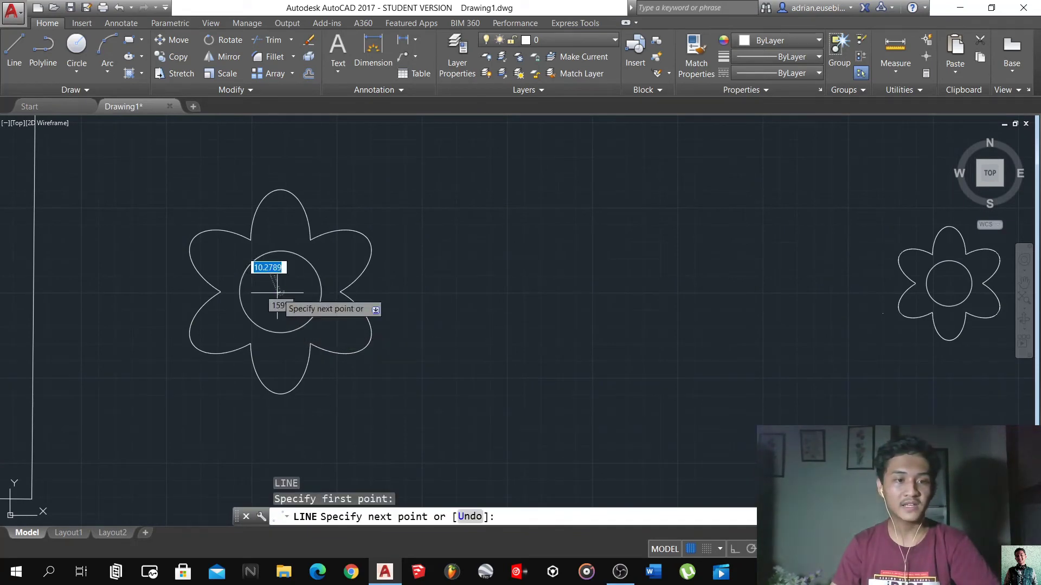
key(F9)
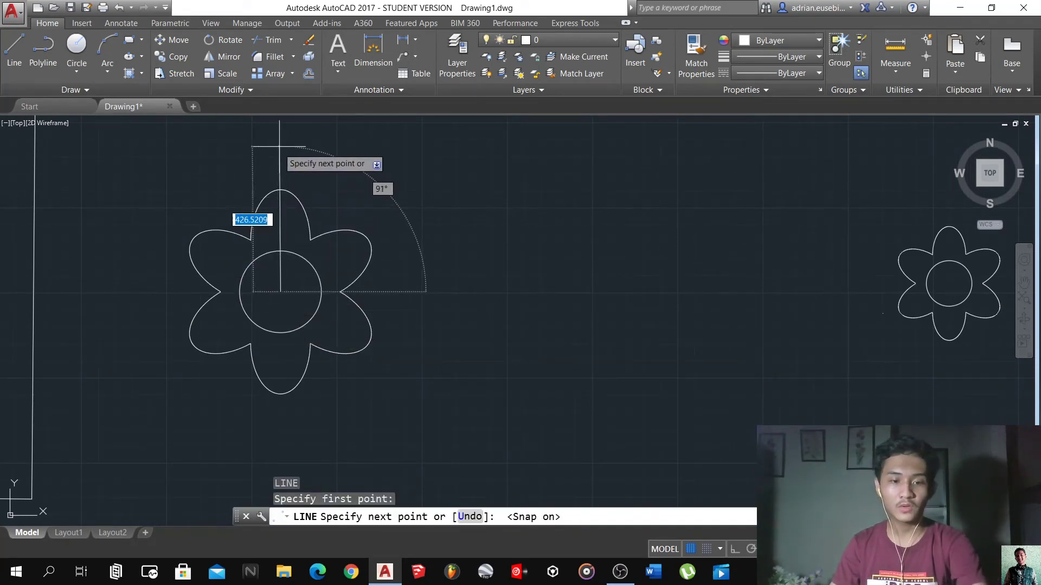
click(280, 146)
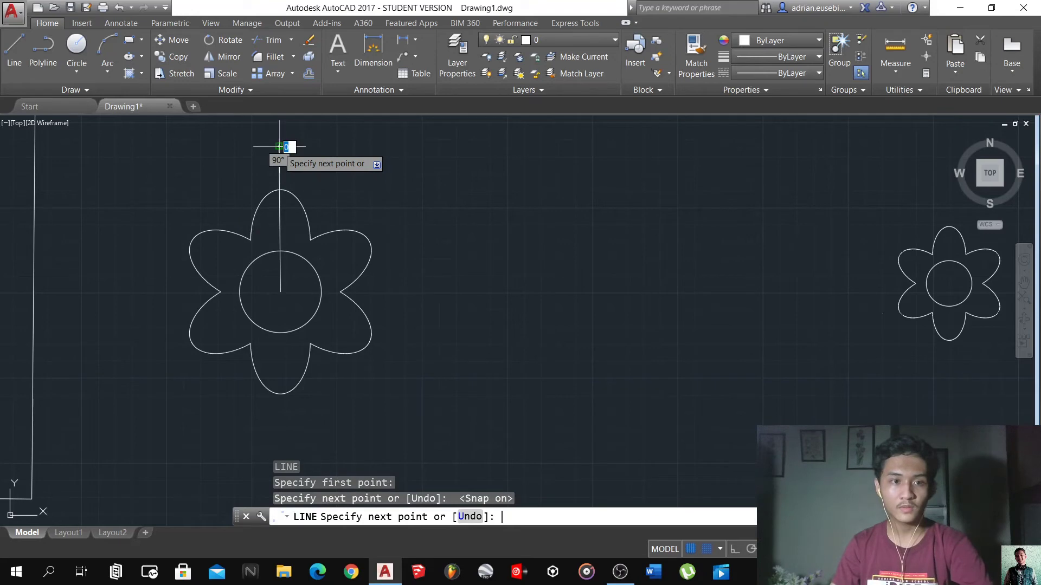
key(Return)
scroll(300, 166, up, 2)
click(300, 166)
click(256, 152)
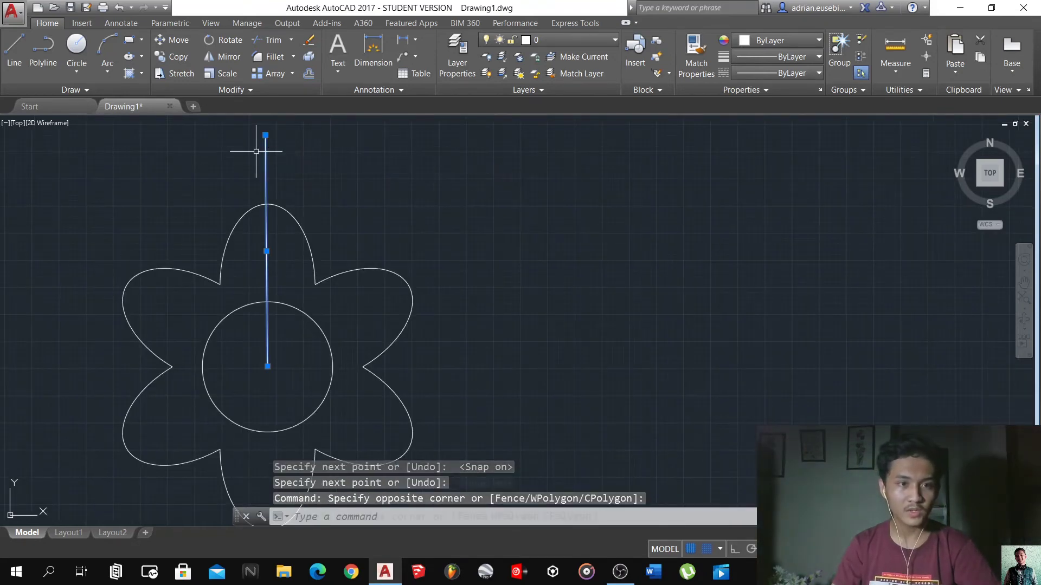
key(Delete)
key(F9)
key(F8)
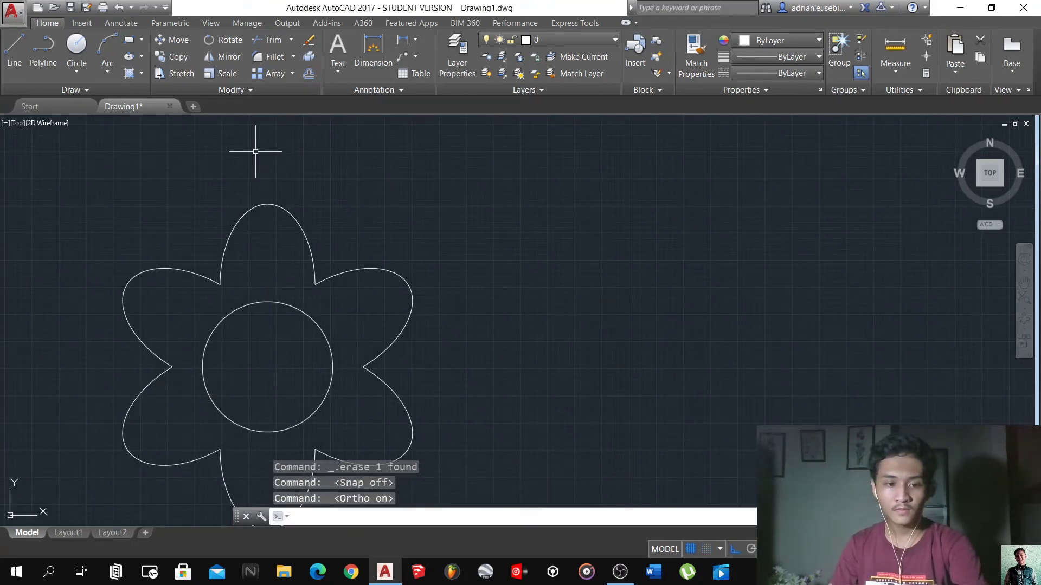
Draw a vertical line from the flower circle's centre straight up above the flower
text(l)
key(Return)
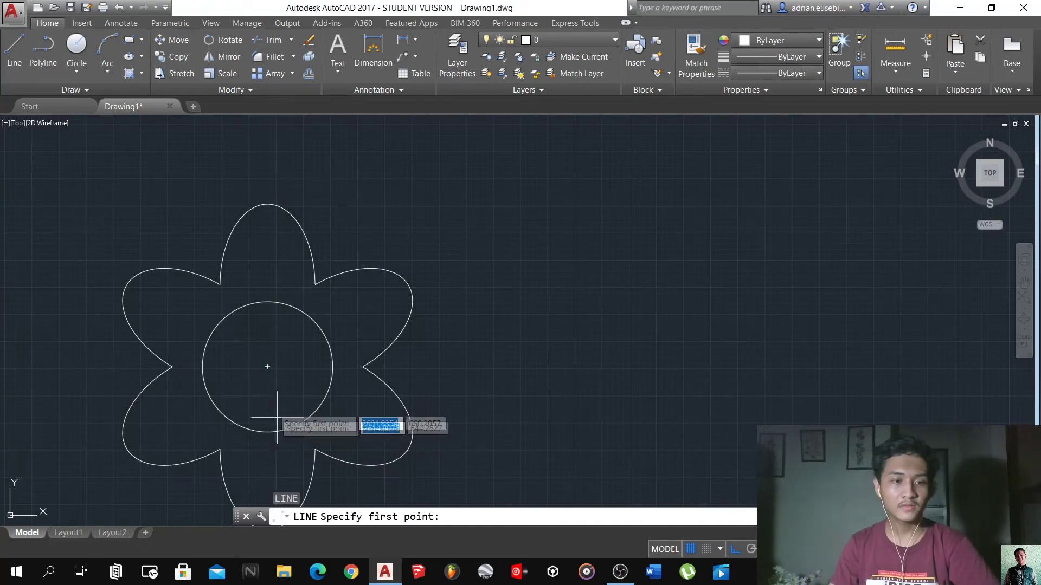
click(268, 367)
click(283, 142)
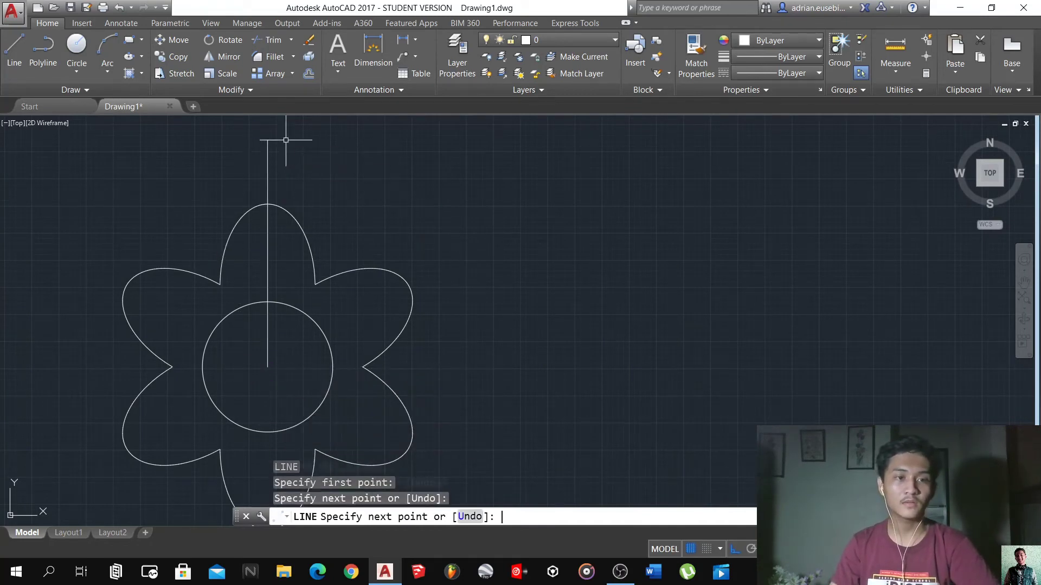
key(Return)
click(289, 170)
click(266, 169)
Offset the vertical line 100 units to the right
text(O)
key(Return)
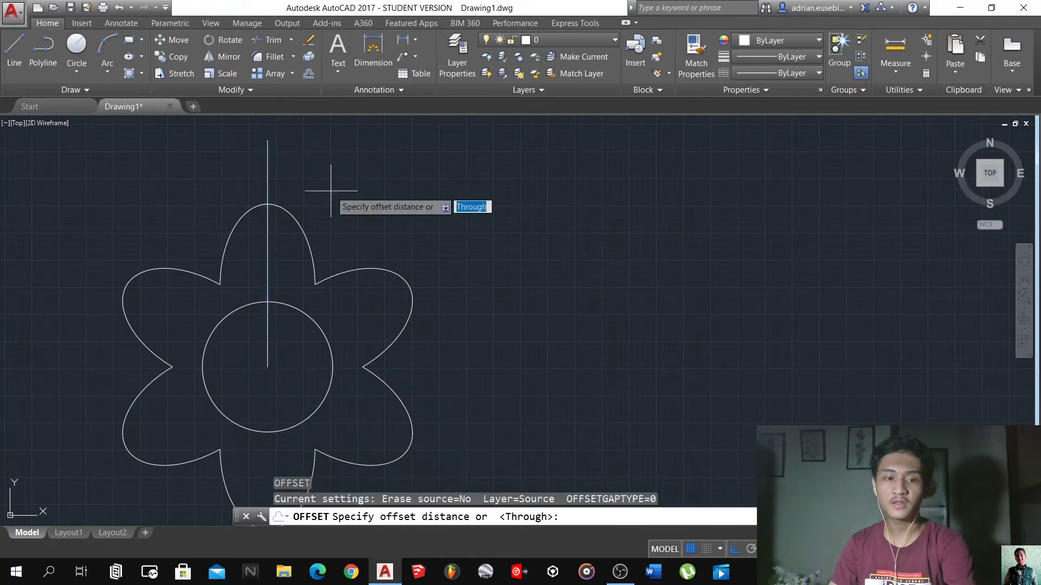
key(Return)
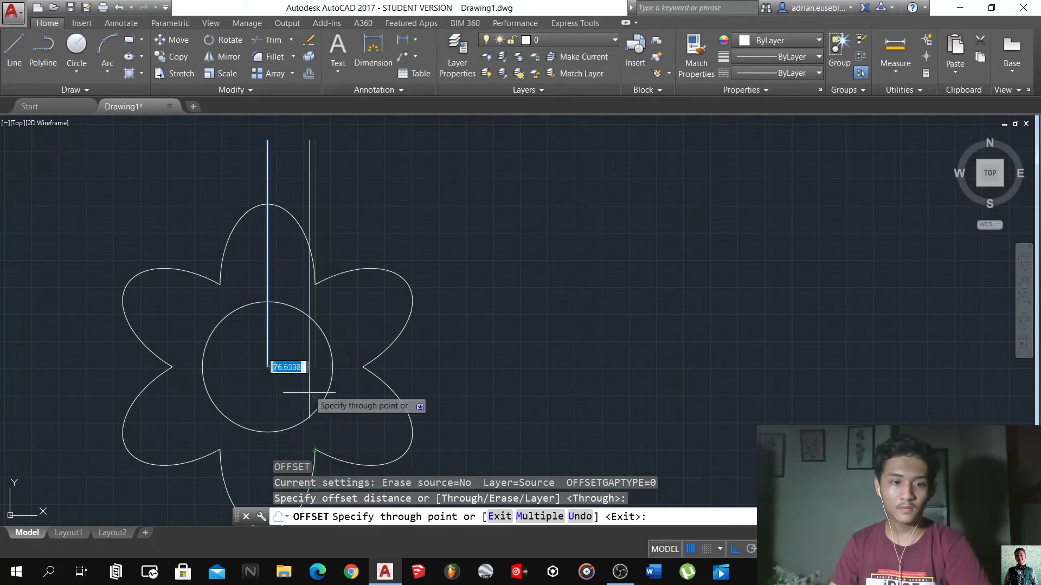
text(100)
key(Return)
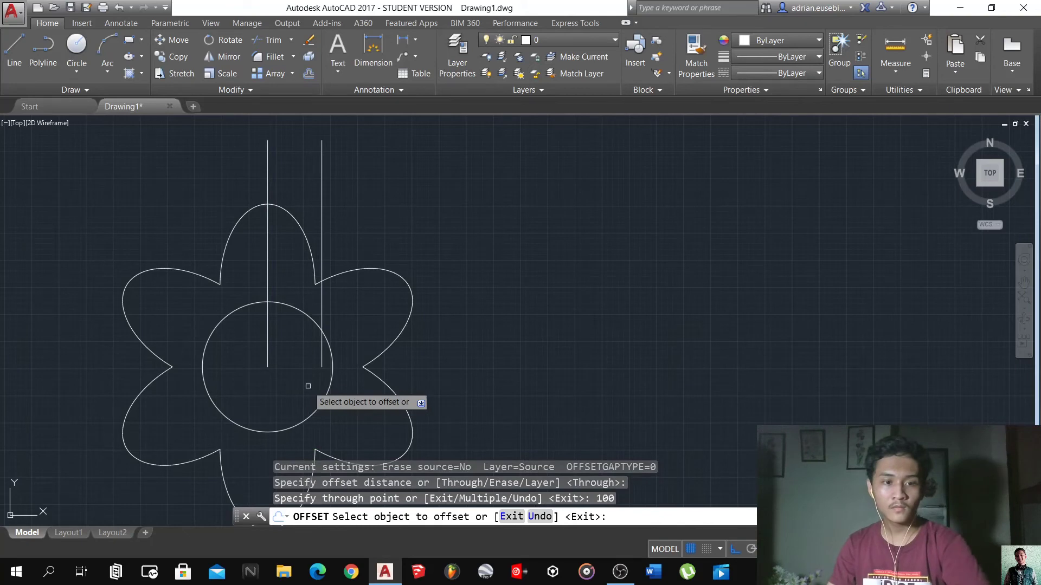
key(Escape)
key(Escape)
key(Escape)
scroll(308, 360, down, 3)
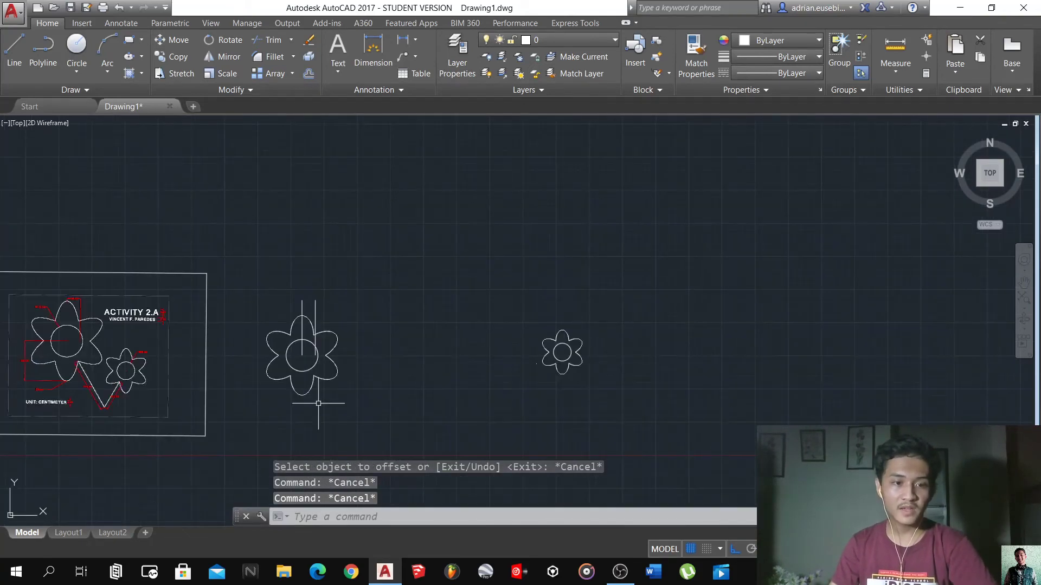
Extend the right vertical line down to the large flower's lower petal
scroll(317, 405, up, 2)
scroll(314, 395, up, 3)
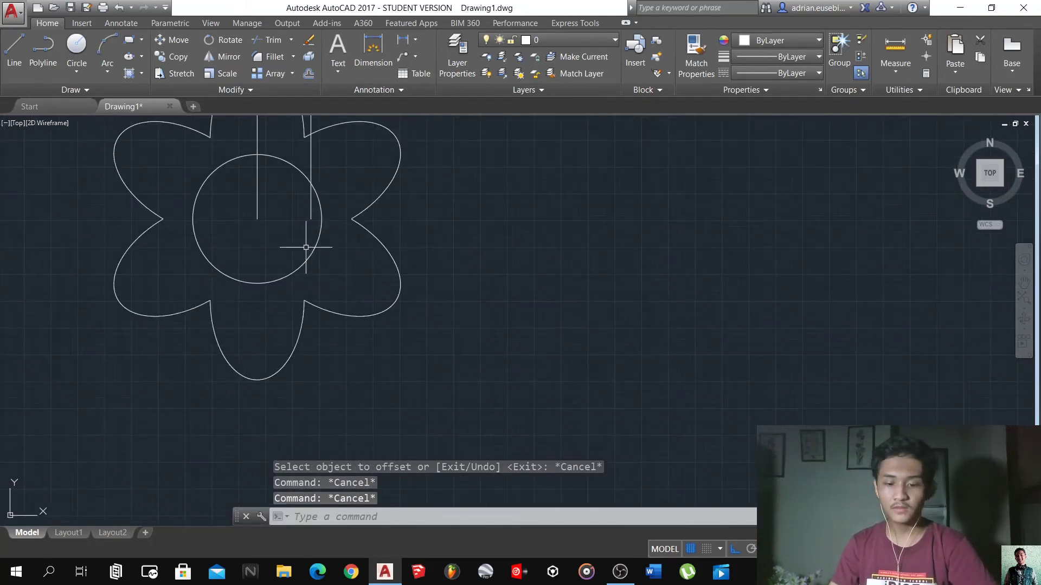
text(ex)
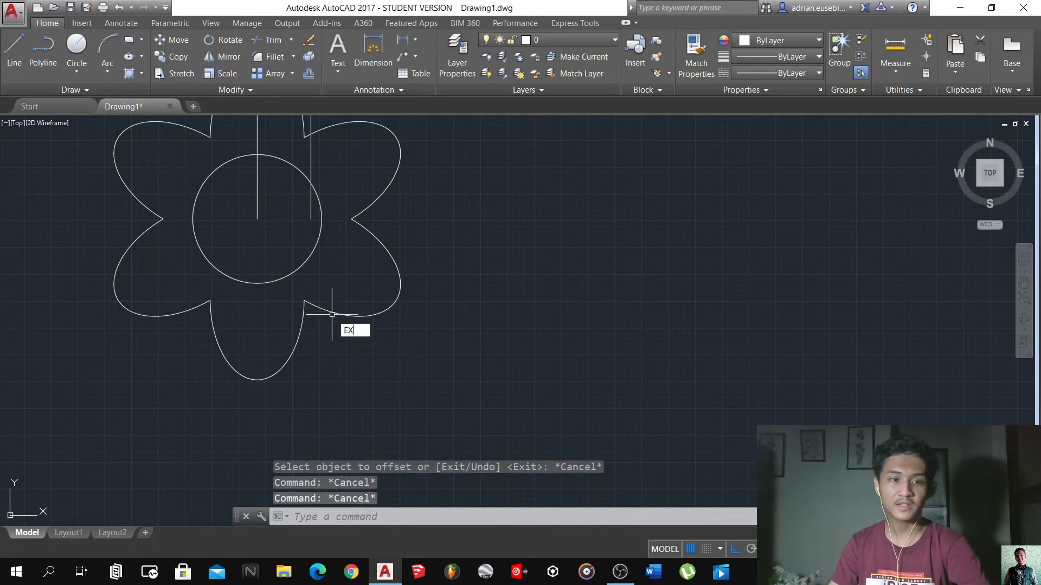
key(Return)
key(Return)
click(312, 213)
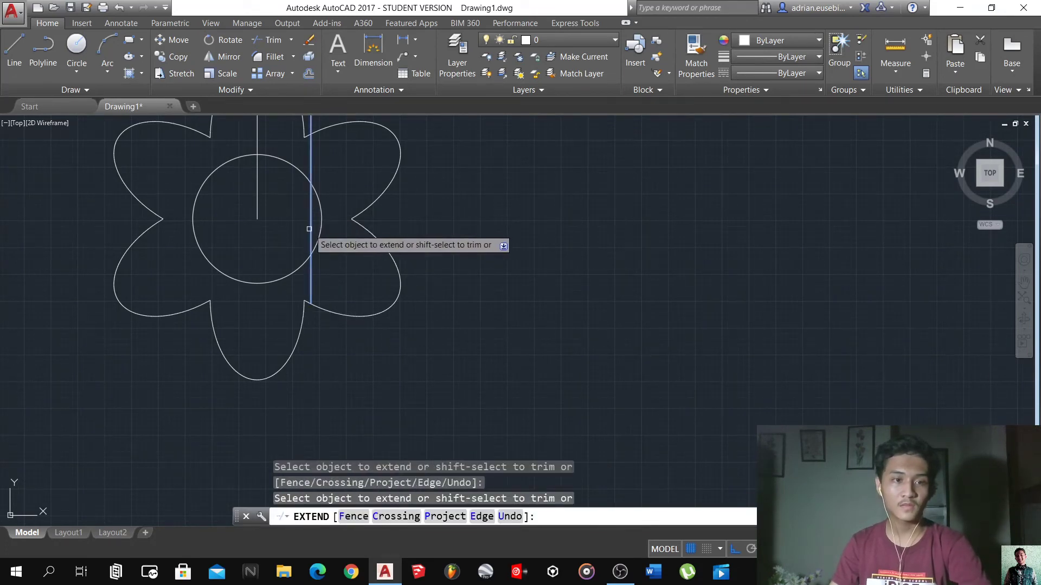
key(Escape)
key(Escape)
key(Escape)
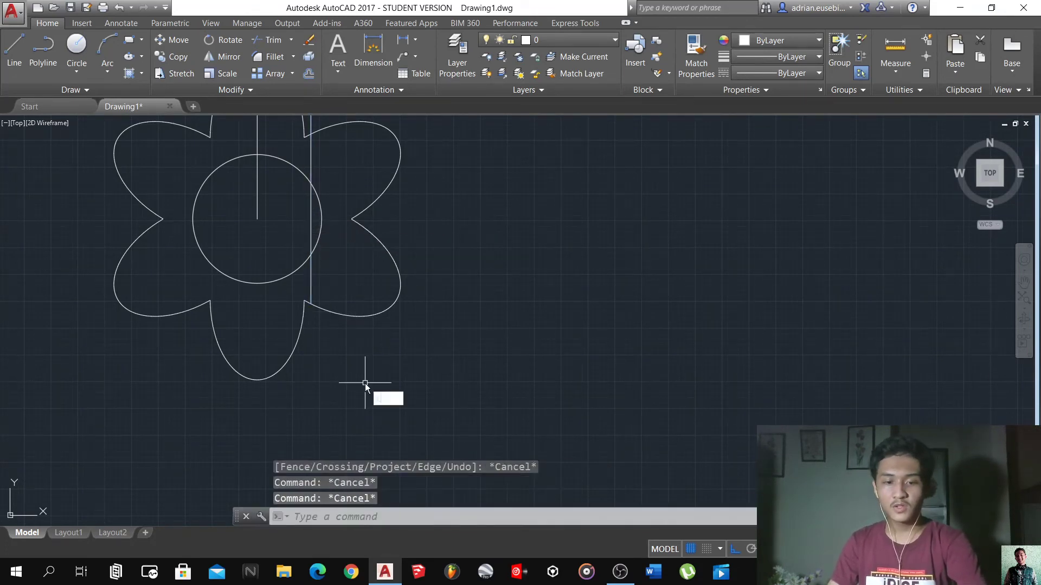
Turn Ortho off so lines can be drawn at any angle, and start LINE
text(L)
key(BackSpace)
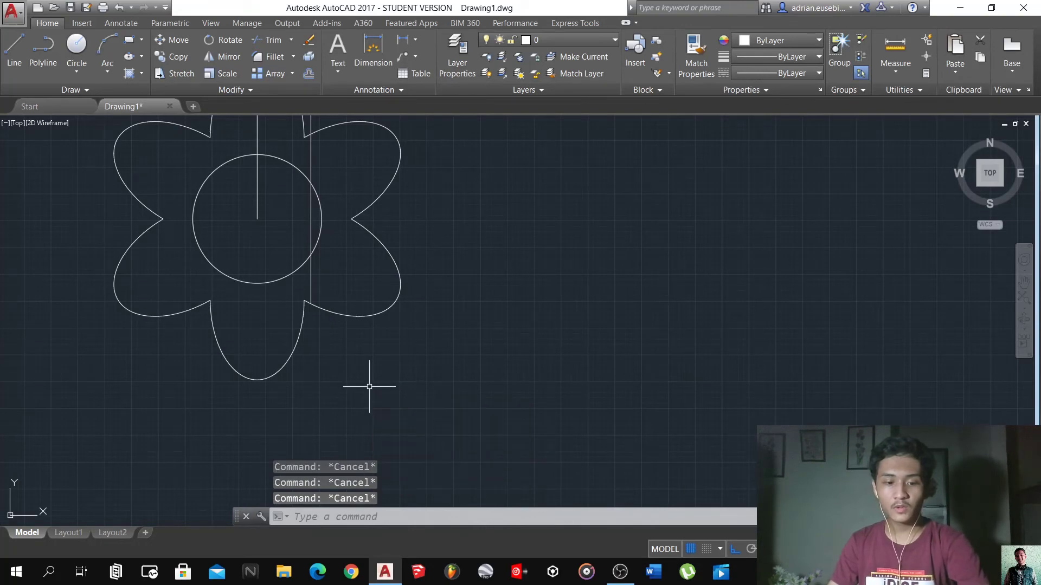
key(F8)
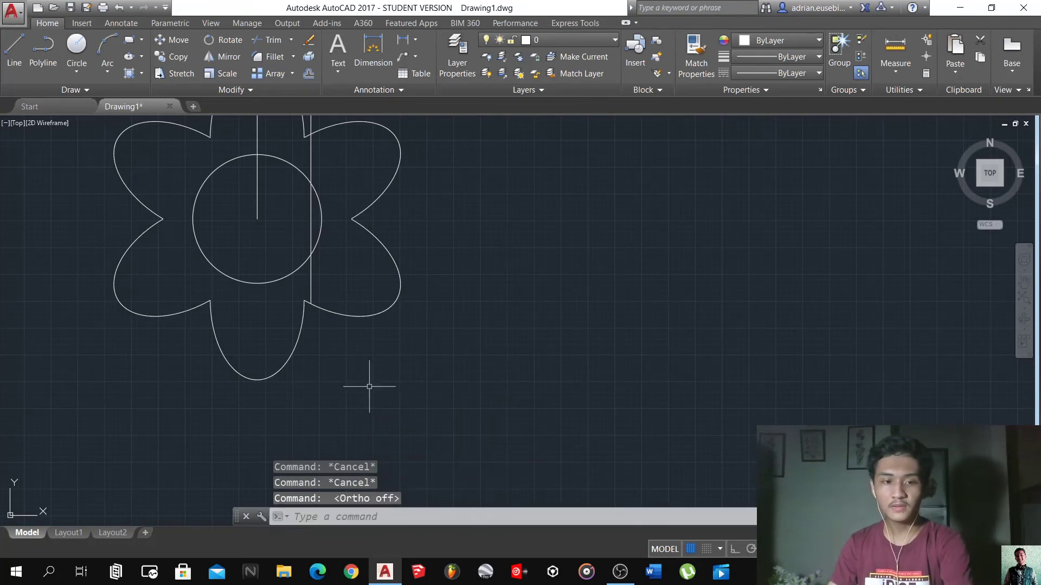
text(l)
key(Return)
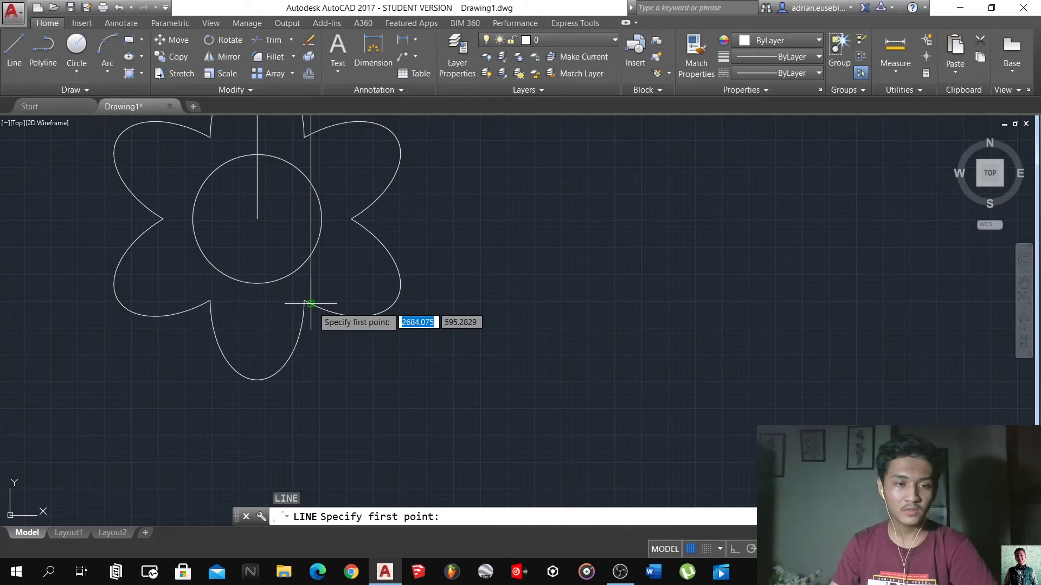
Draw the V-shaped stem from the petal intersection with arms of 400 and 223
click(313, 307)
scroll(369, 350, down, 6)
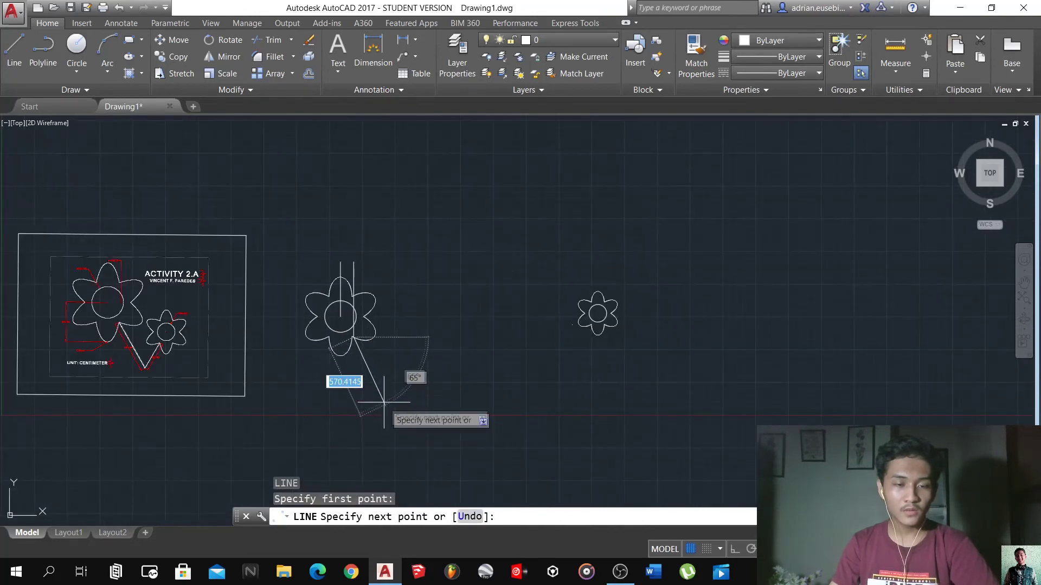
scroll(392, 411, up, 2)
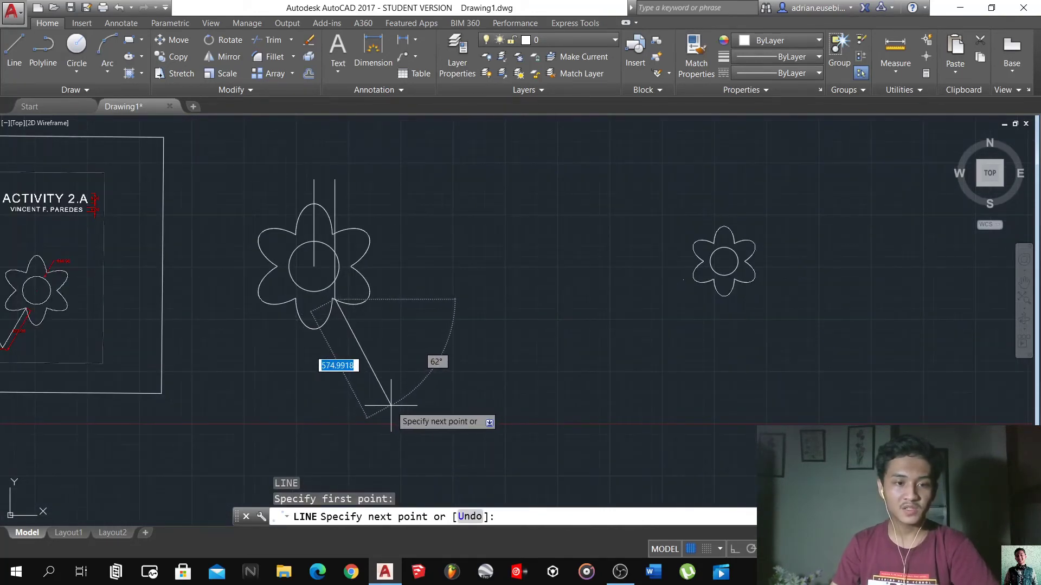
text(4)
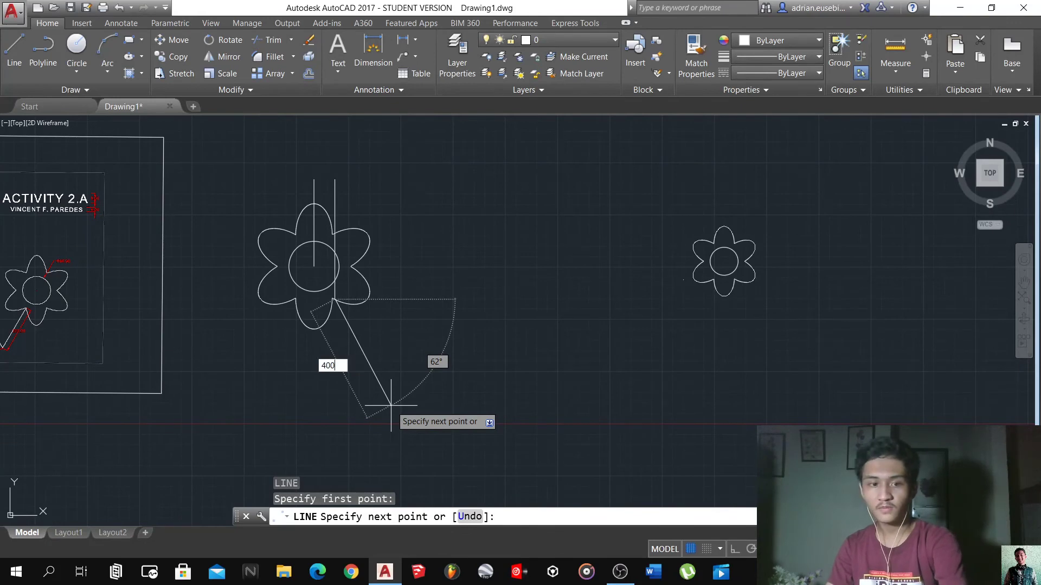
text(00)
key(Return)
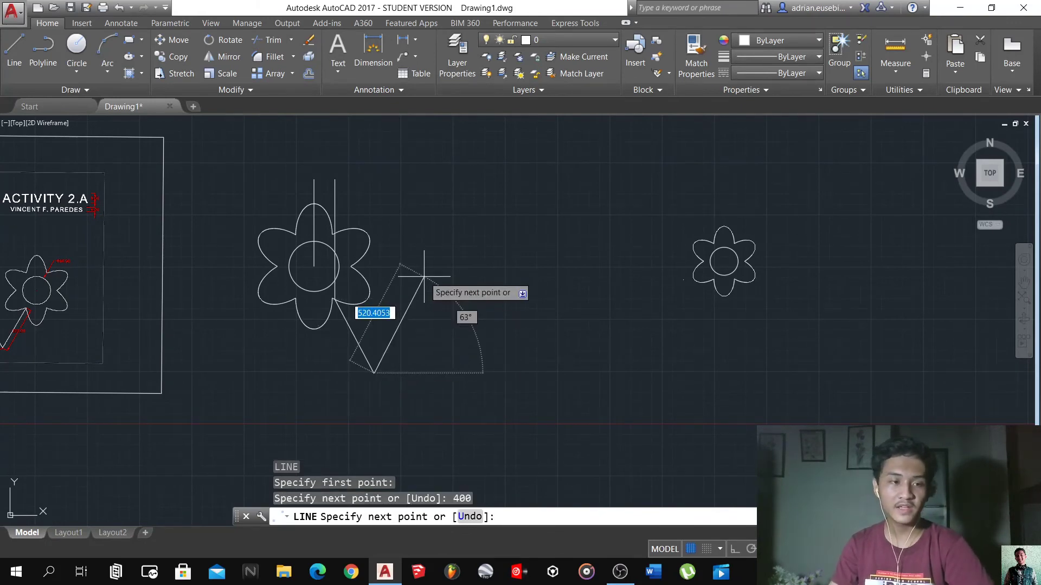
scroll(421, 277, down, 4)
scroll(279, 299, up, 6)
scroll(390, 271, down, 4)
scroll(580, 255, up, 4)
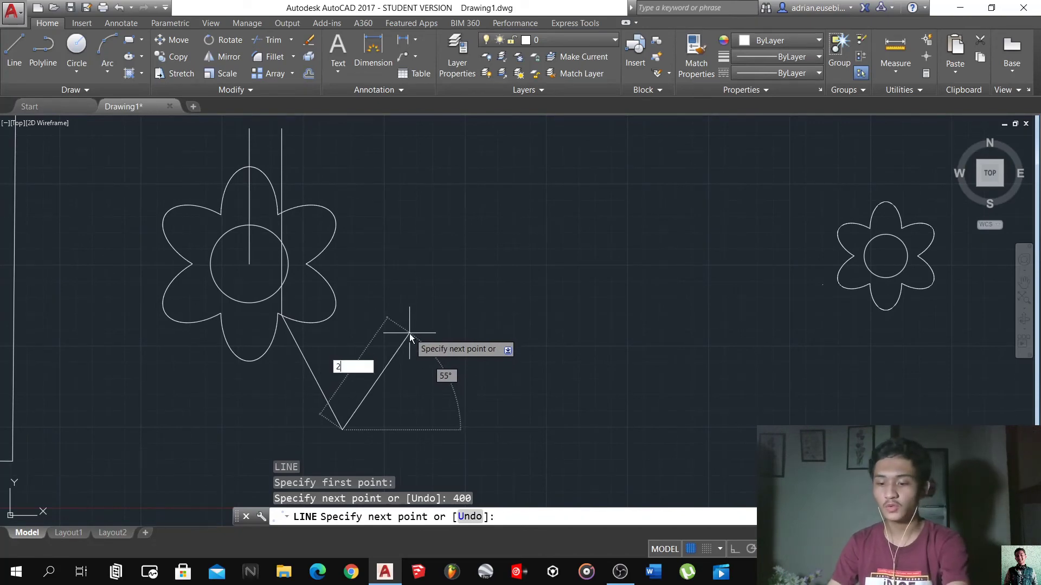
key(Return)
key(Return)
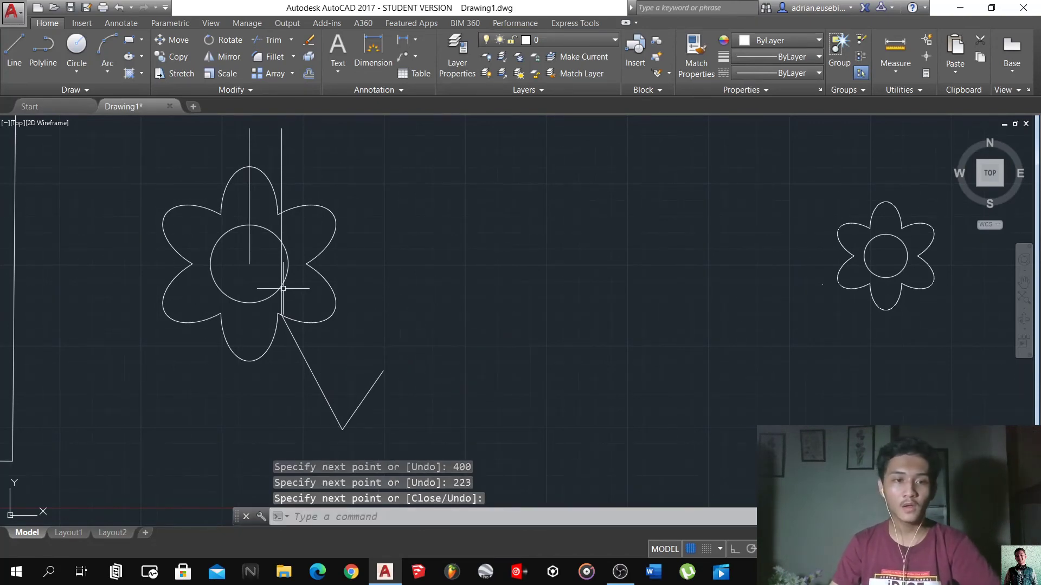
Delete both vertical guide lines
click(249, 249)
click(283, 270)
key(Delete)
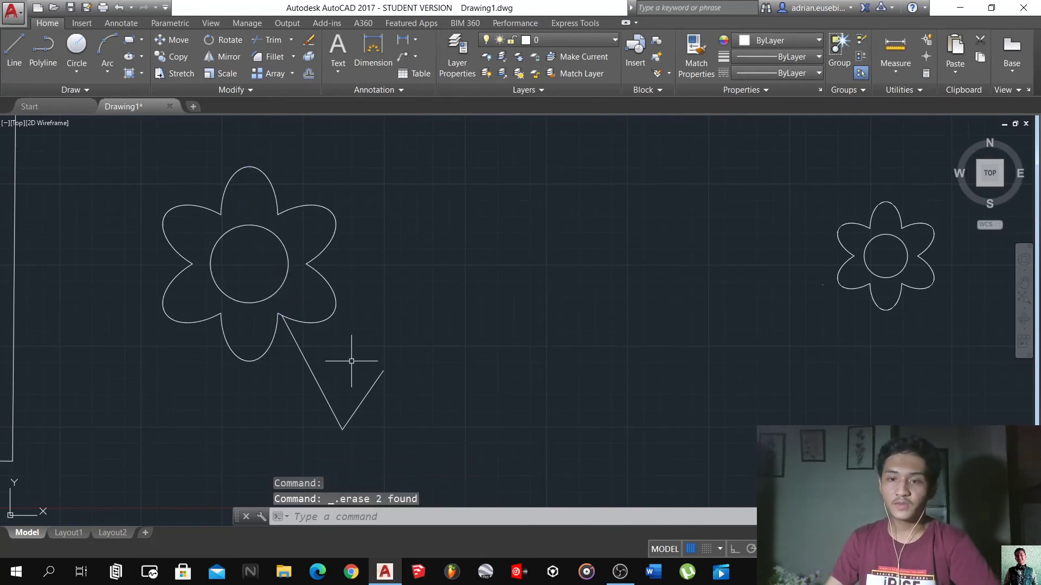
scroll(350, 361, down, 2)
click(755, 338)
Move the small flower from a point on its lower petal to the stem's right-arm tip
click(595, 174)
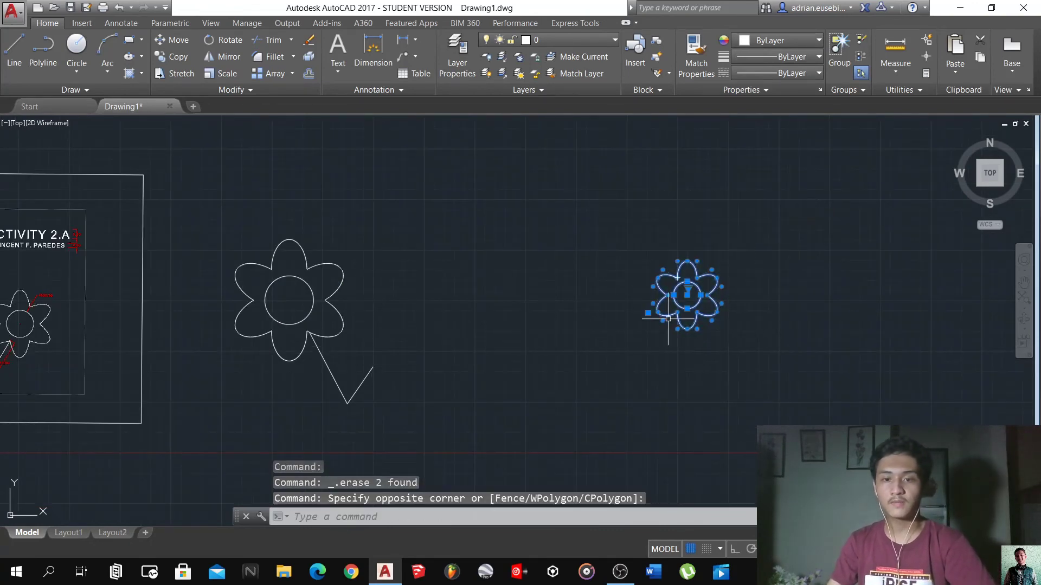
text(m)
key(Return)
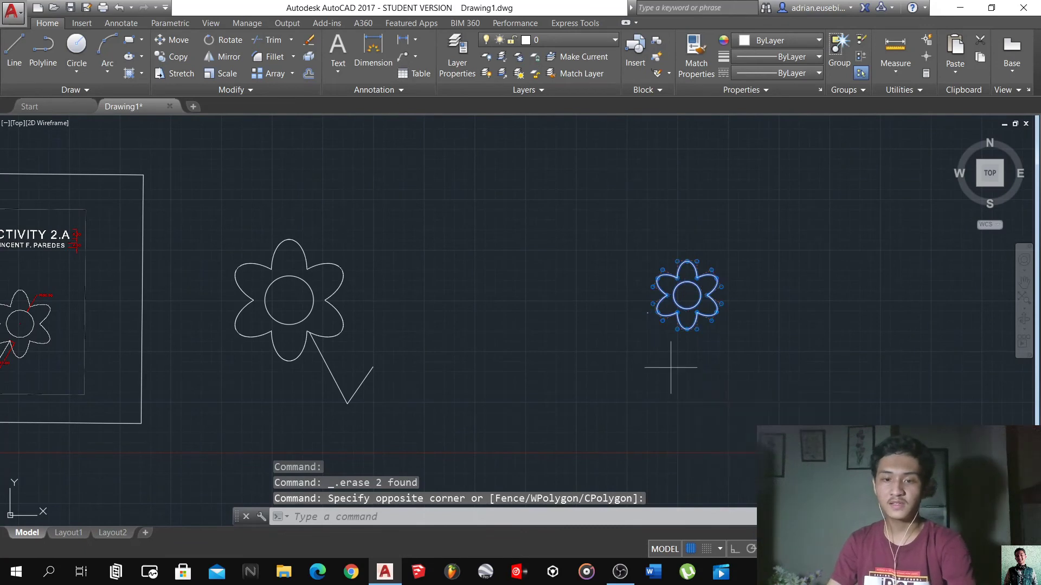
scroll(676, 315, up, 4)
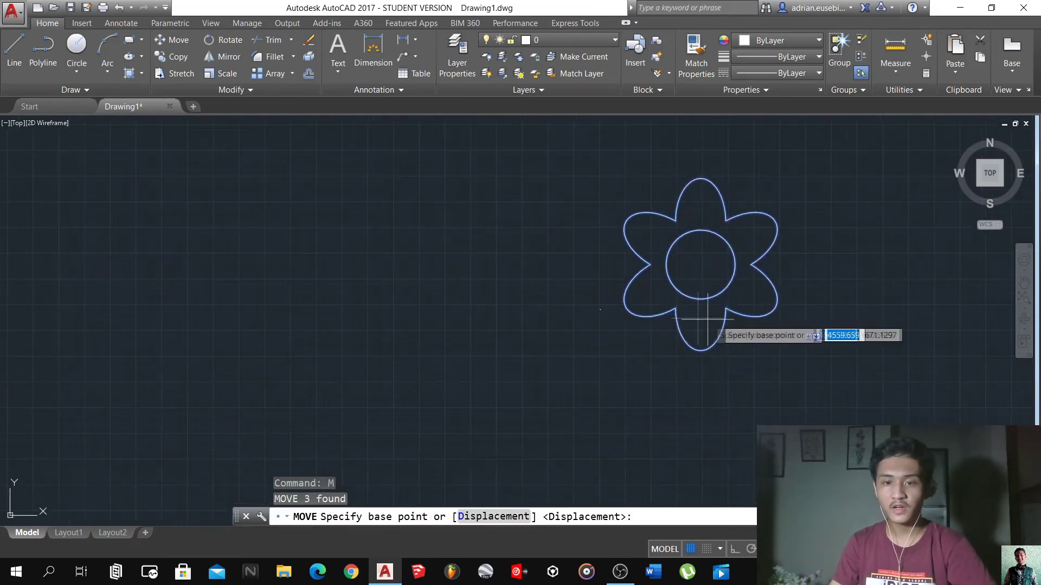
click(676, 309)
scroll(666, 309, down, 4)
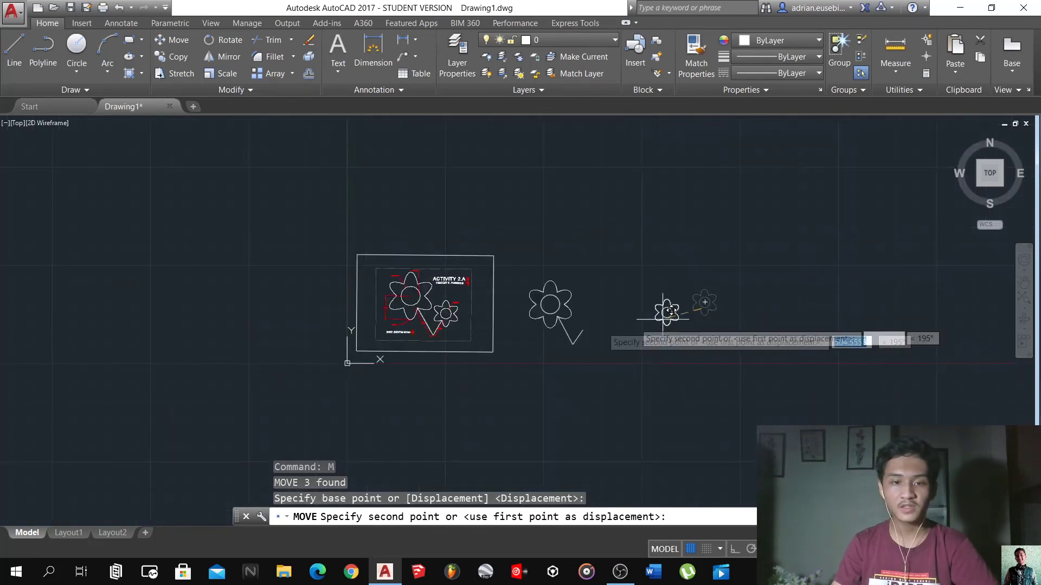
scroll(597, 328, up, 7)
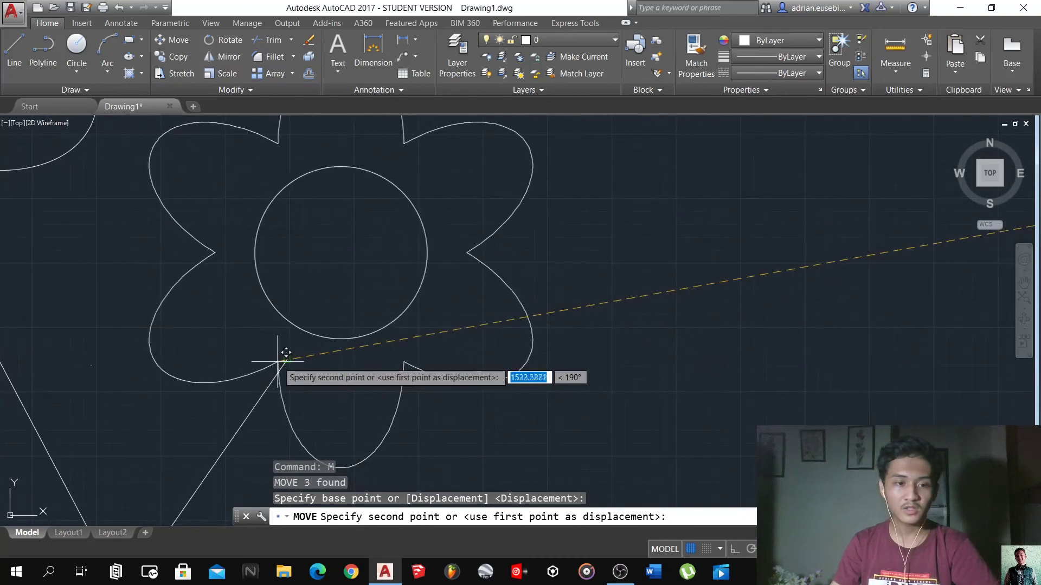
click(287, 360)
scroll(502, 310, down, 6)
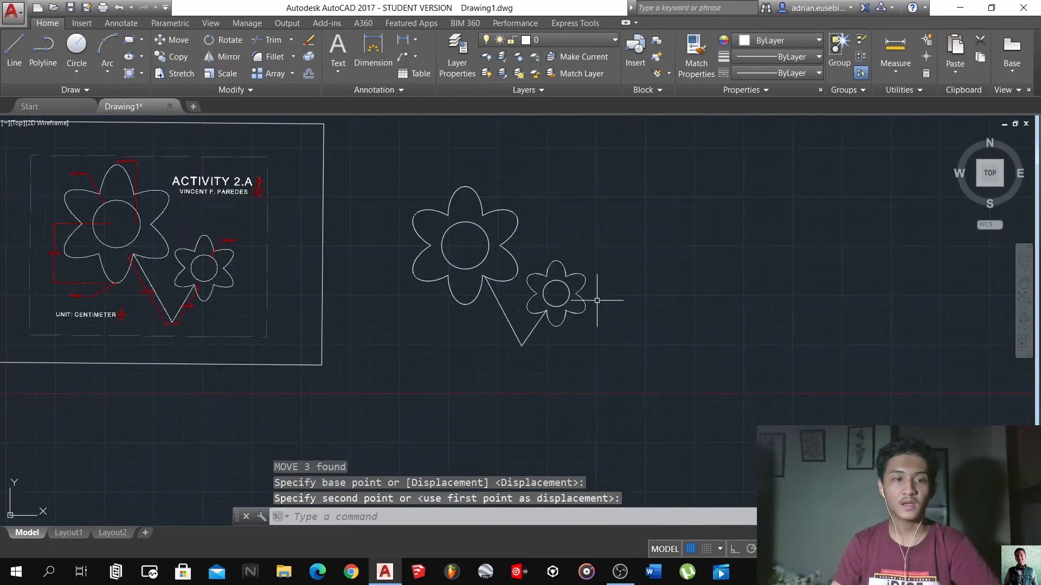
scroll(597, 300, down, 5)
scroll(511, 274, up, 7)
scroll(541, 273, down, 2)
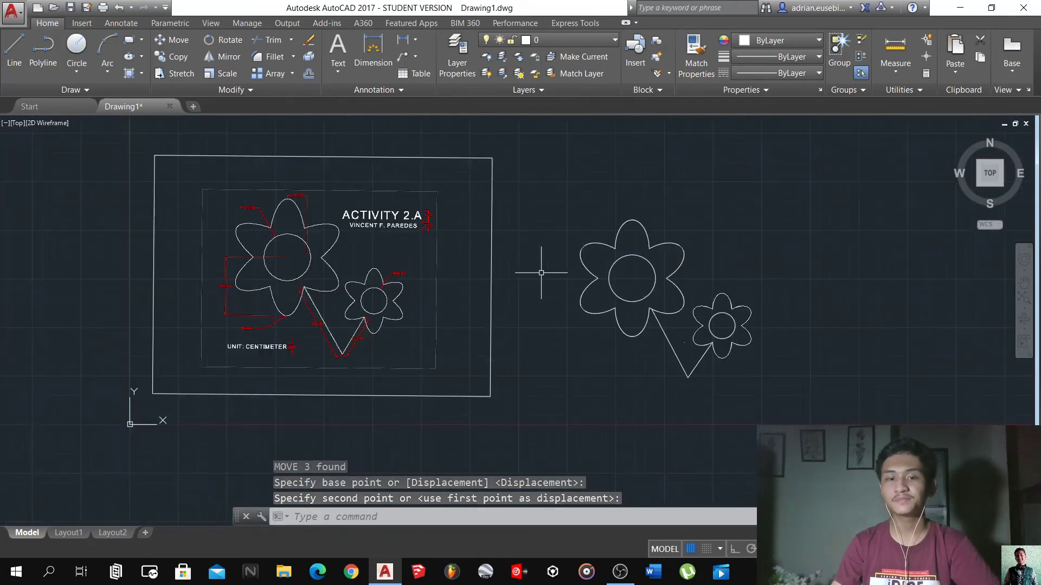